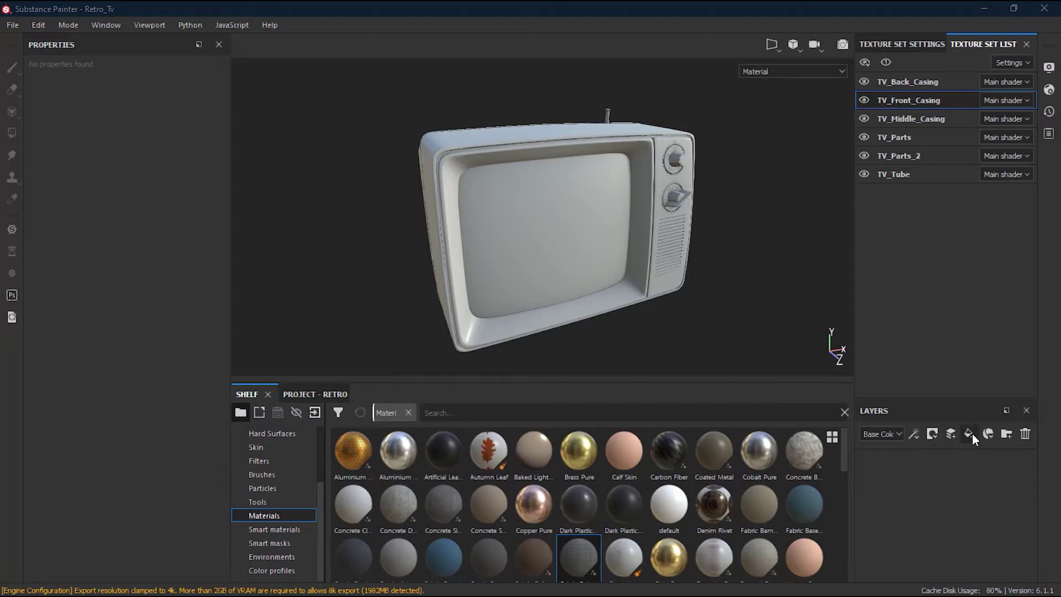
# Add Fill layer 1 to the TV casing with Normal blending, keeping the stack on Base Color.
pyautogui.click(971, 434)
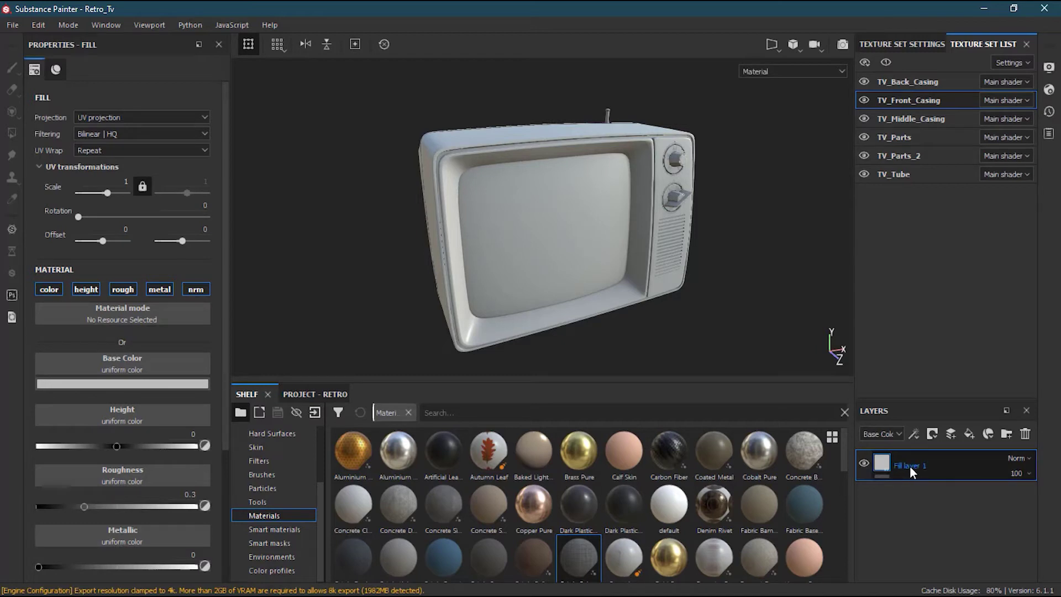
pyautogui.click(1027, 460)
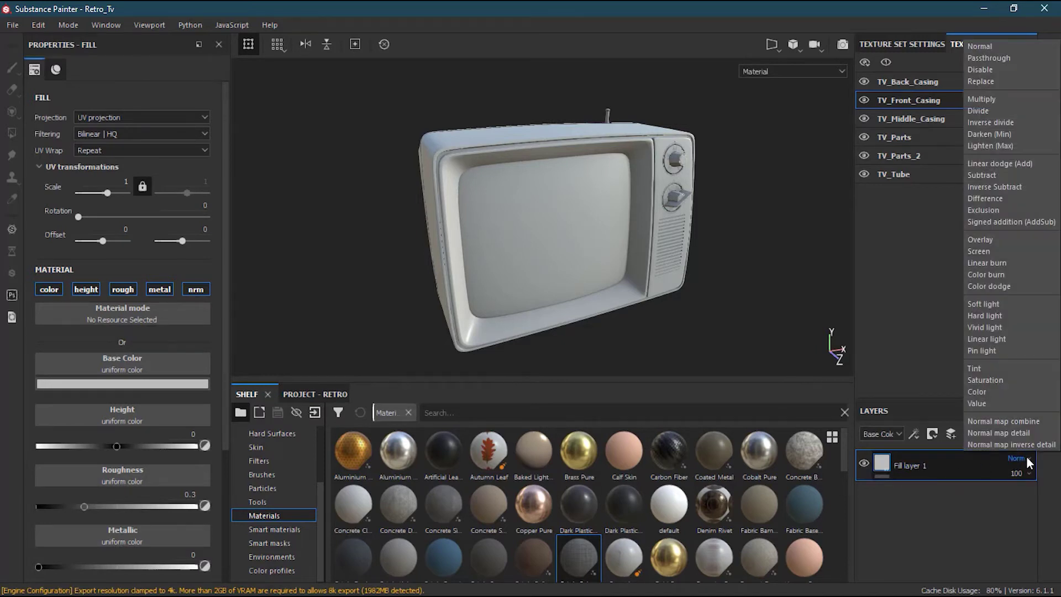
pyautogui.click(1009, 49)
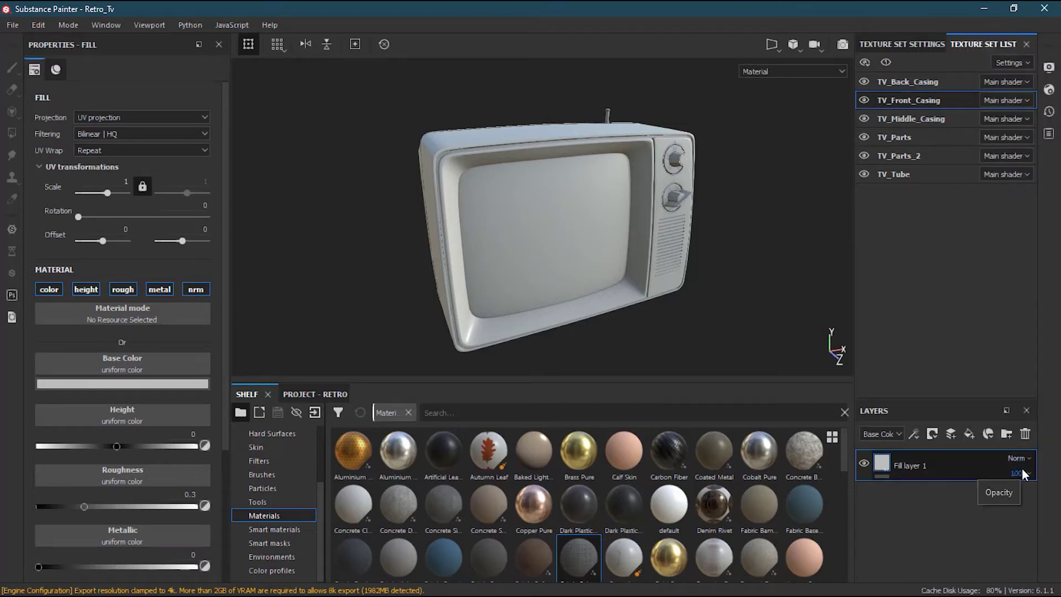
pyautogui.click(884, 435)
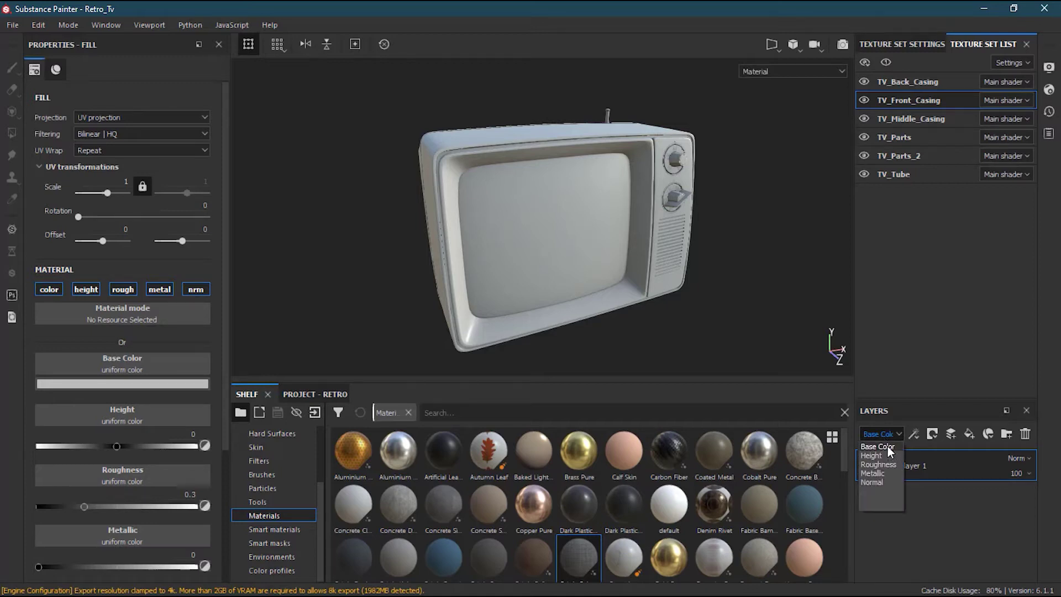
pyautogui.click(888, 446)
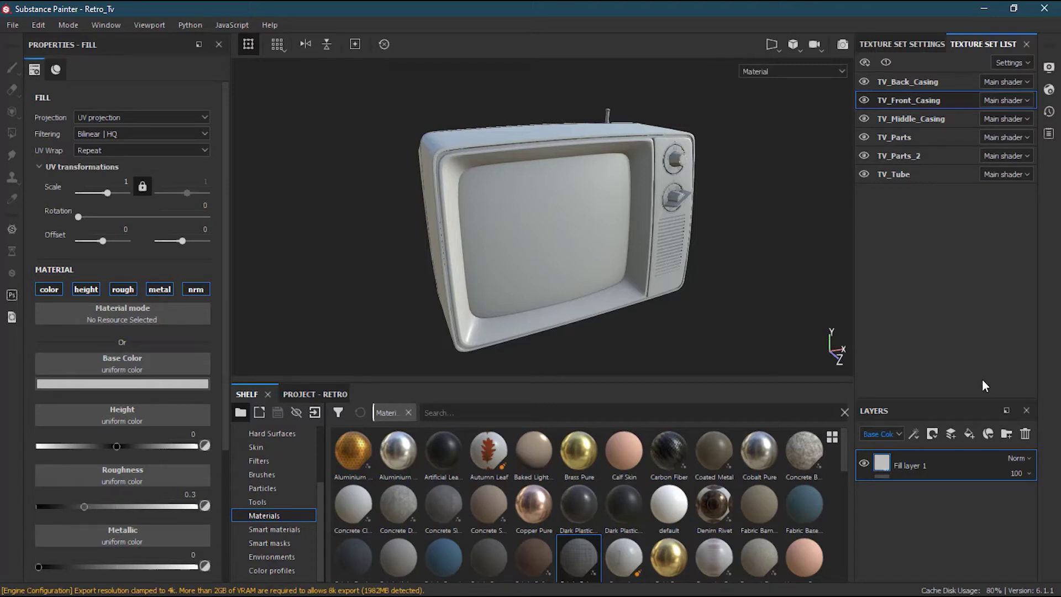
pyautogui.moveTo(80, 50); pyautogui.dragTo(41, 58)
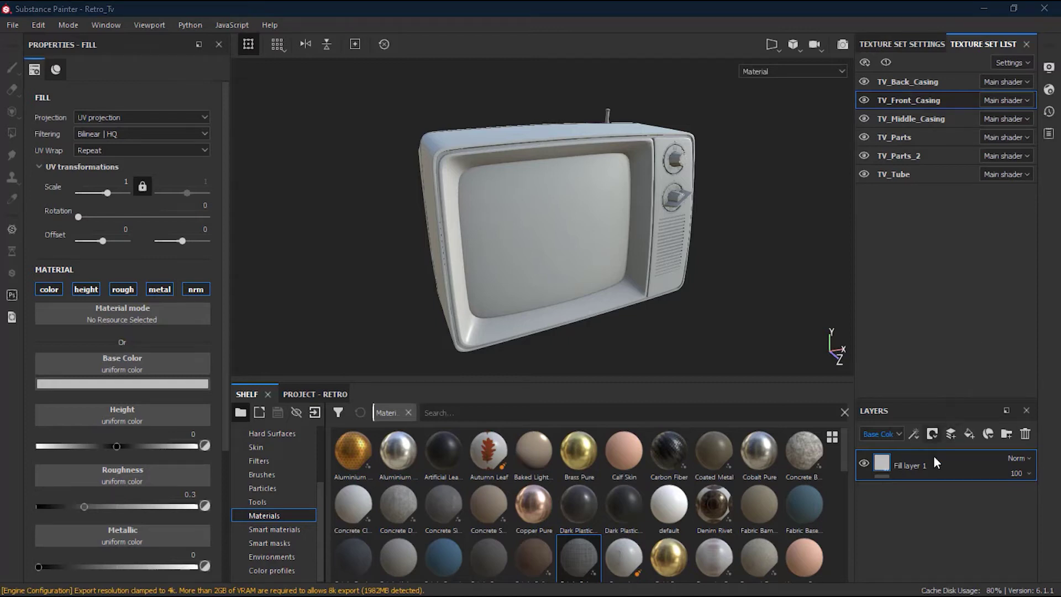
pyautogui.doubleClick(918, 466)
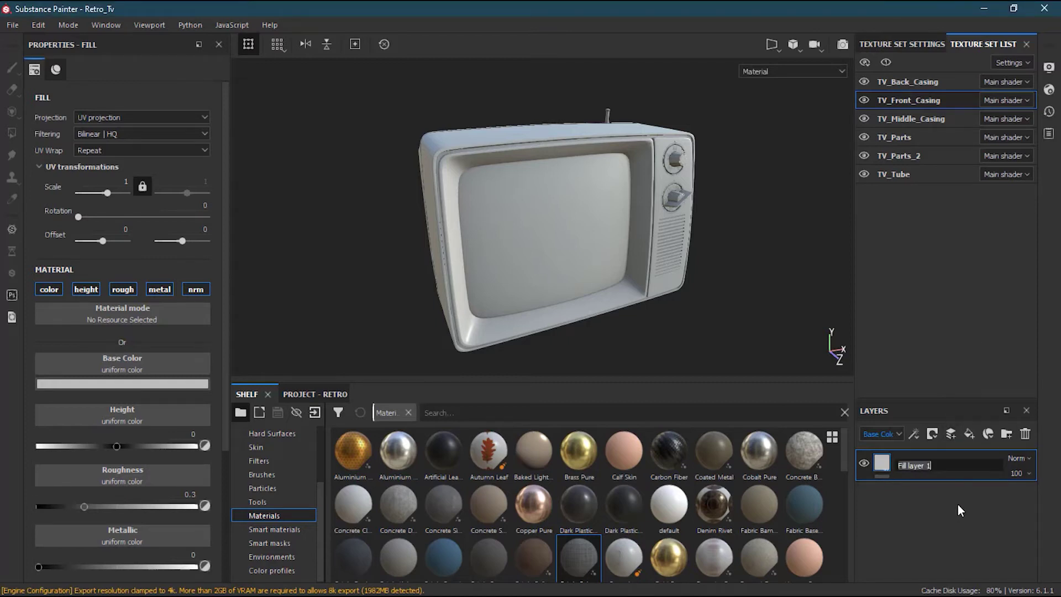
# Rename Fill layer 1 to 'Base', add a fill layer named 'Strokes' above it, and select it.
pyautogui.write('Base')
pyautogui.press('Return')
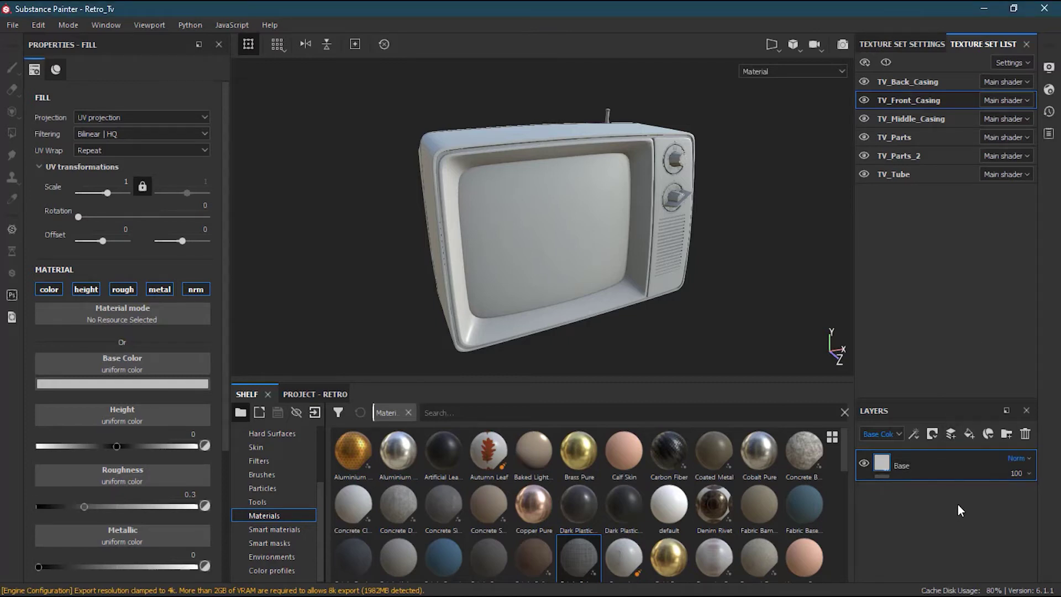
pyautogui.click(970, 433)
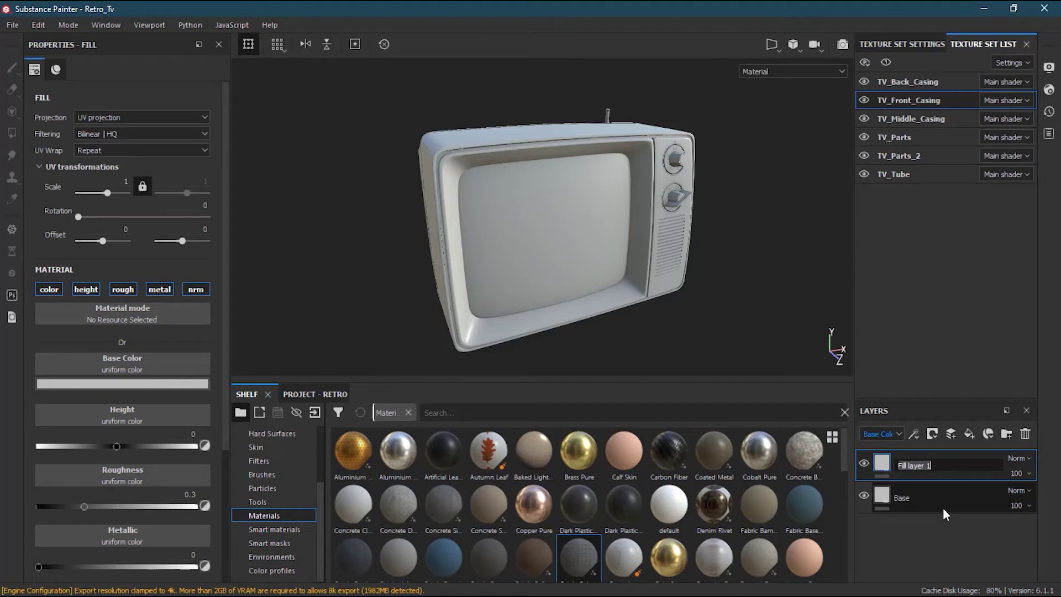
pyautogui.write('Strokes')
pyautogui.press('Return')
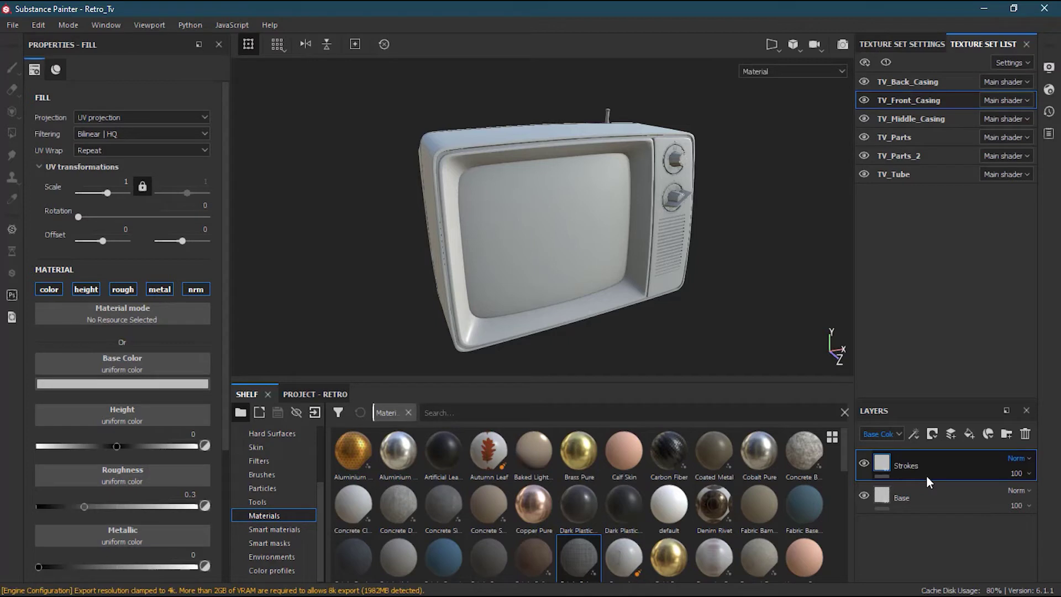
pyautogui.click(977, 467)
pyautogui.click(525, 234)
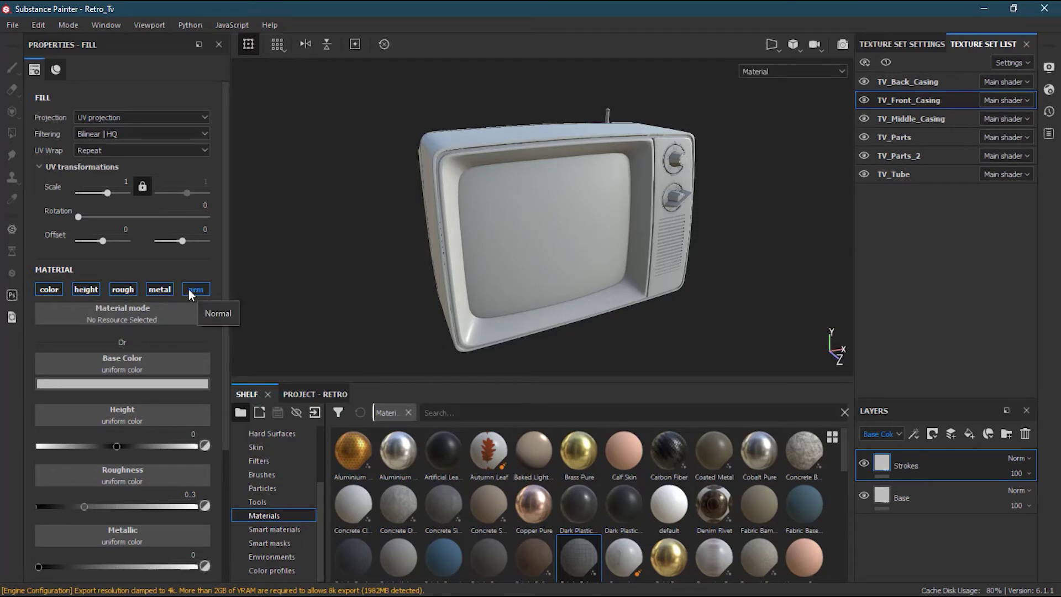
# Solo the color channel on the Strokes layer, then zoom and orbit to face the TV.
pyautogui.press('alt')
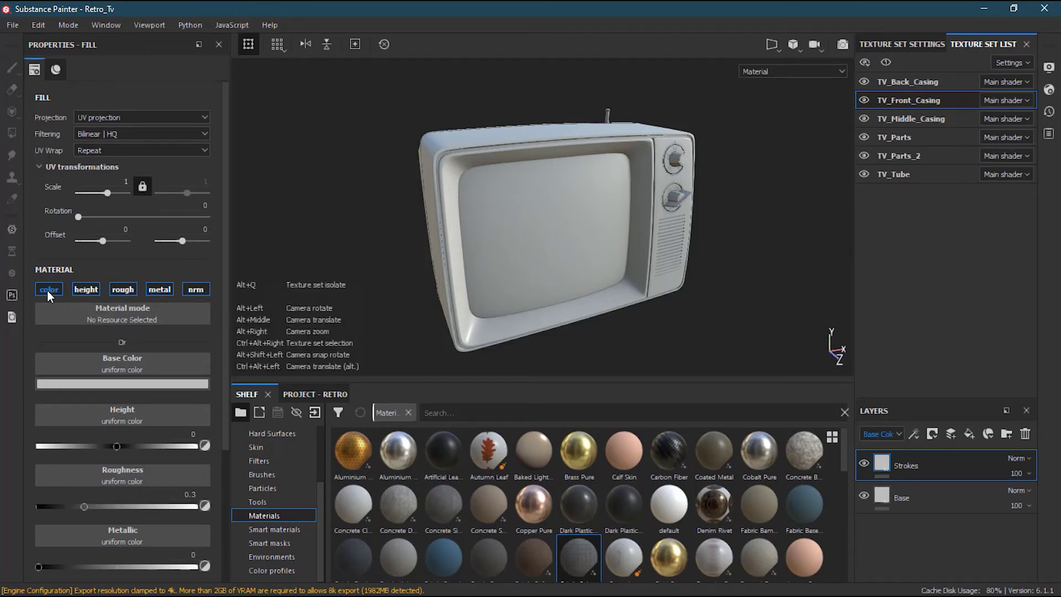
pyautogui.keyDown('alt'); pyautogui.click(54, 290); pyautogui.keyUp('alt')
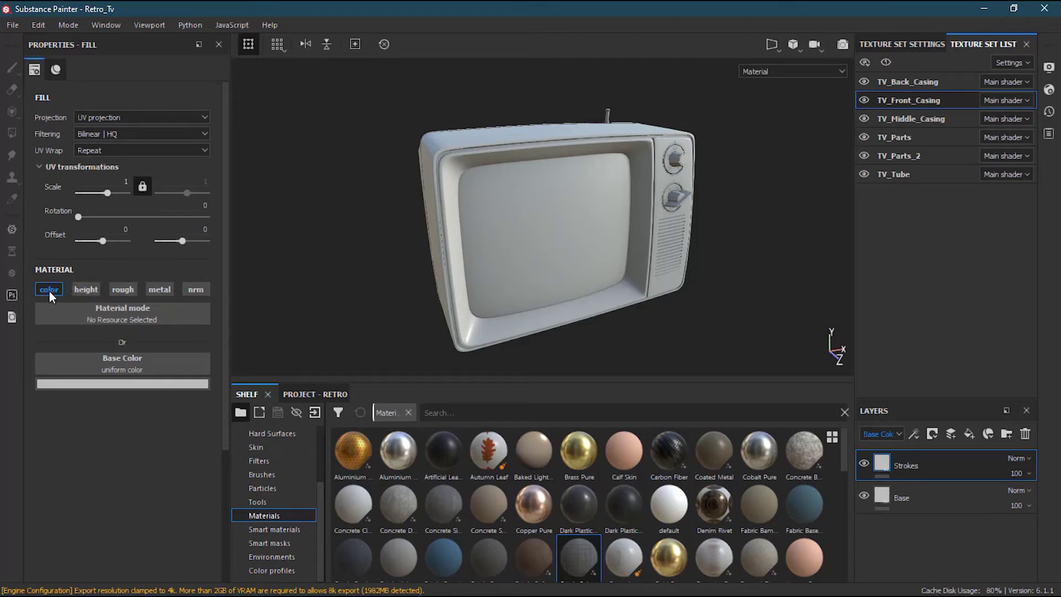
pyautogui.keyDown('alt'); pyautogui.moveTo(516, 243); pyautogui.dragTo(570, 237, button='right'); pyautogui.keyUp('alt')
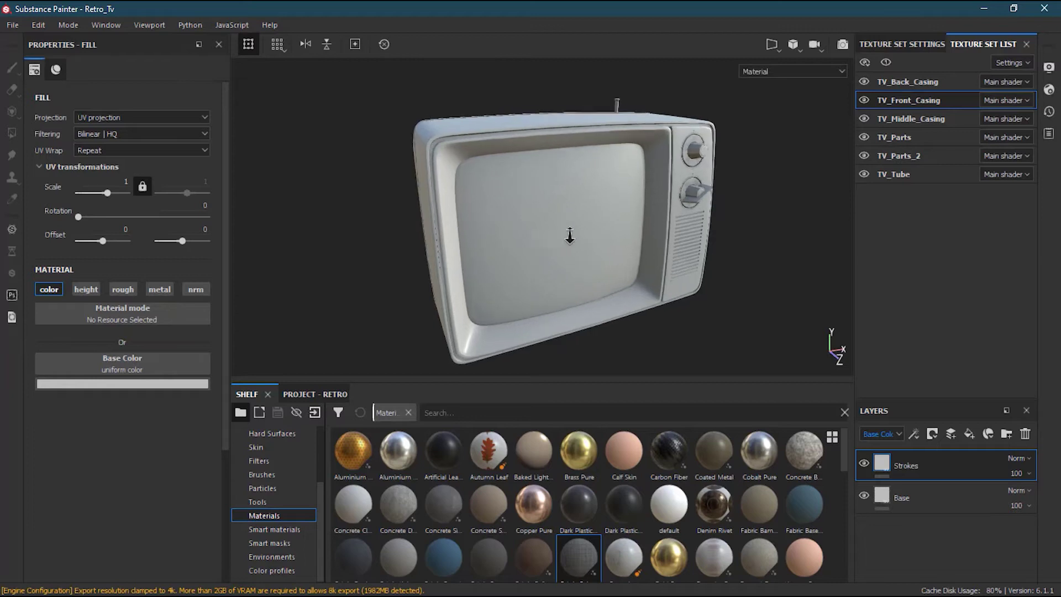
pyautogui.keyDown('alt'); pyautogui.moveTo(567, 276); pyautogui.dragTo(604, 232); pyautogui.keyUp('alt')
pyautogui.keyDown('alt'); pyautogui.moveTo(592, 230); pyautogui.dragTo(586, 245, button='middle'); pyautogui.keyUp('alt')
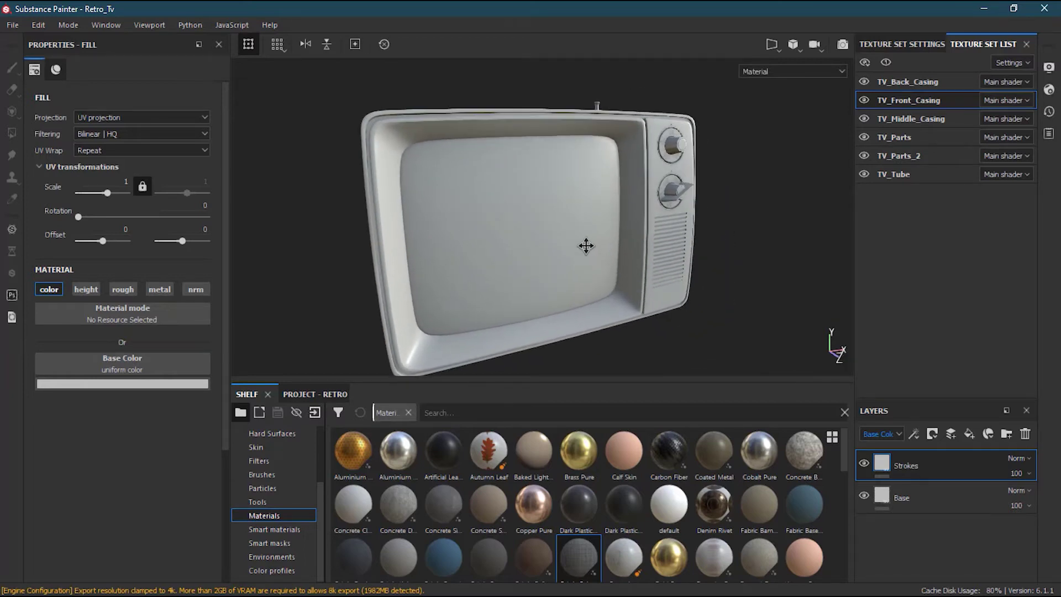
pyautogui.moveTo(586, 246)
pyautogui.keyDown('alt'); pyautogui.mouseDown()
pyautogui.moveTo(362, 253)
pyautogui.moveTo(581, 249)
pyautogui.mouseUp(); pyautogui.keyUp('alt')
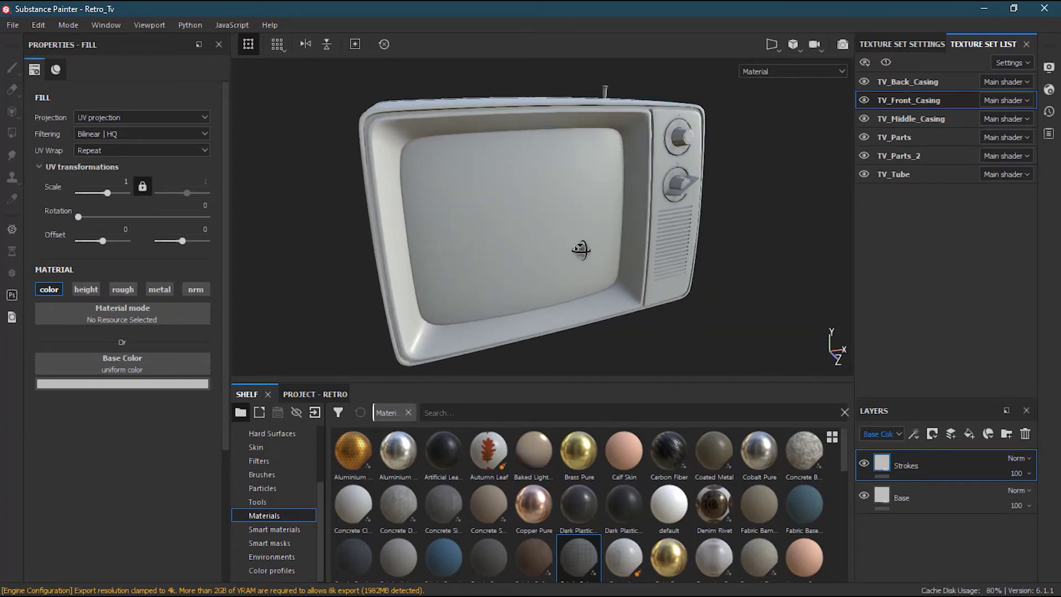
pyautogui.click(552, 225)
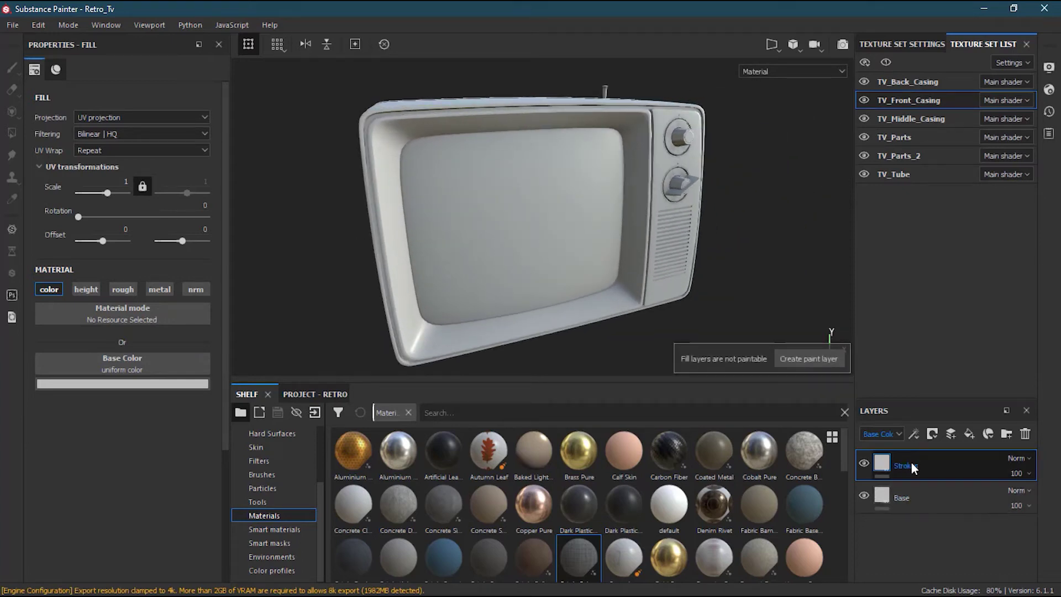
pyautogui.moveTo(880, 466)
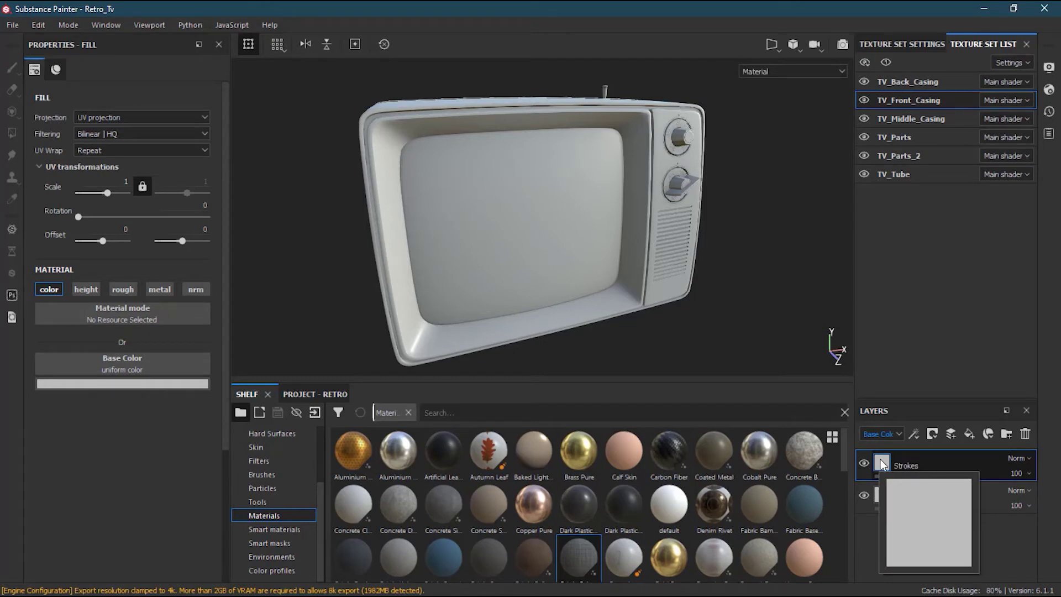
pyautogui.click(916, 433)
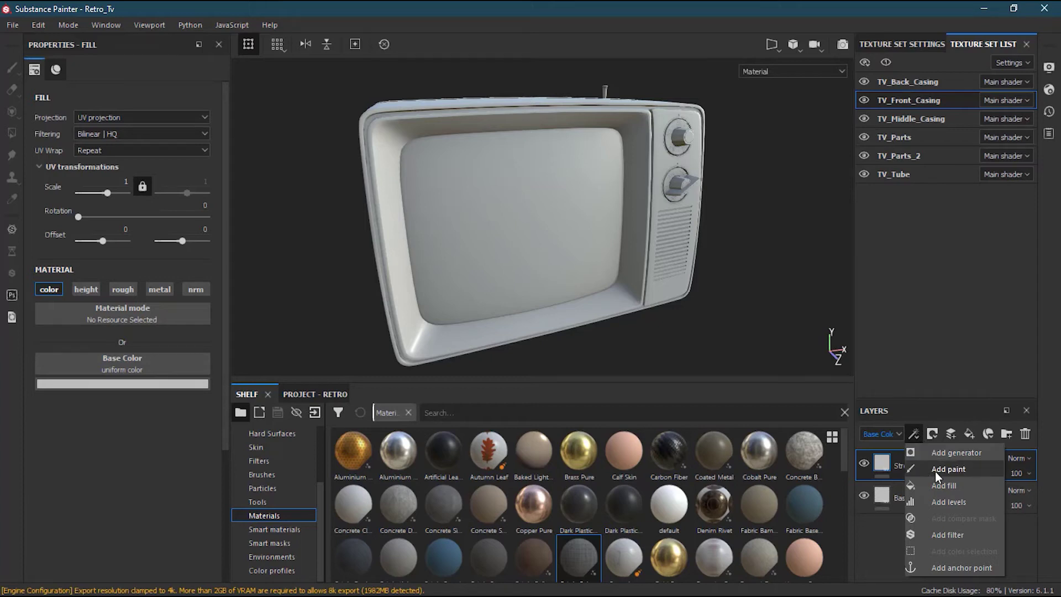
# Add a Paint effect inside Strokes, then undo a red test stroke on the screen.
pyautogui.click(957, 469)
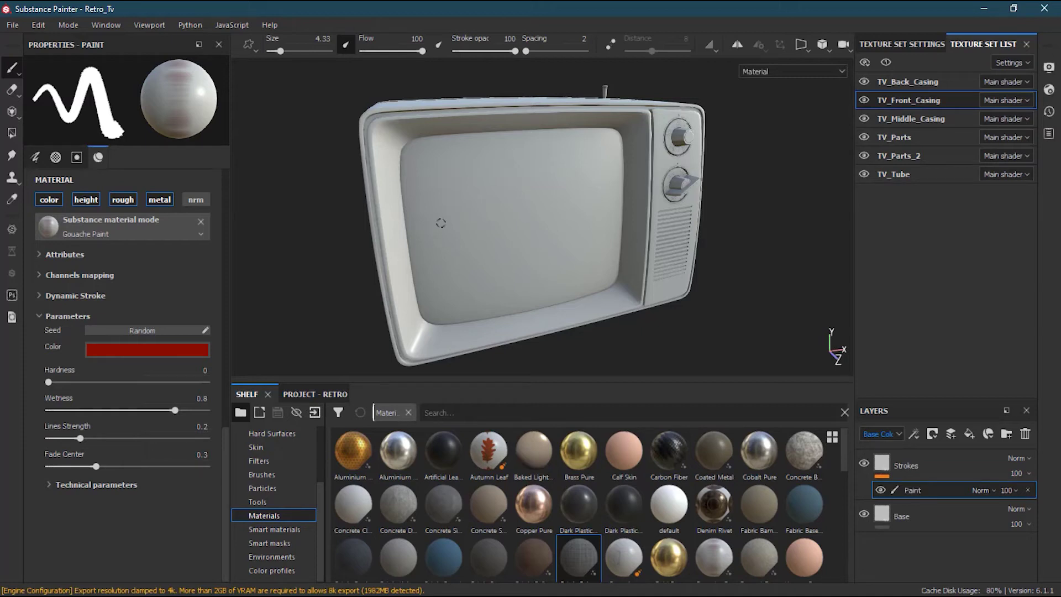
pyautogui.moveTo(467, 187)
pyautogui.mouseDown()
pyautogui.moveTo(478, 240)
pyautogui.moveTo(531, 186)
pyautogui.moveTo(502, 259)
pyautogui.moveTo(567, 222)
pyautogui.moveTo(485, 176)
pyautogui.moveTo(488, 254)
pyautogui.moveTo(542, 180)
pyautogui.moveTo(456, 165)
pyautogui.mouseUp()
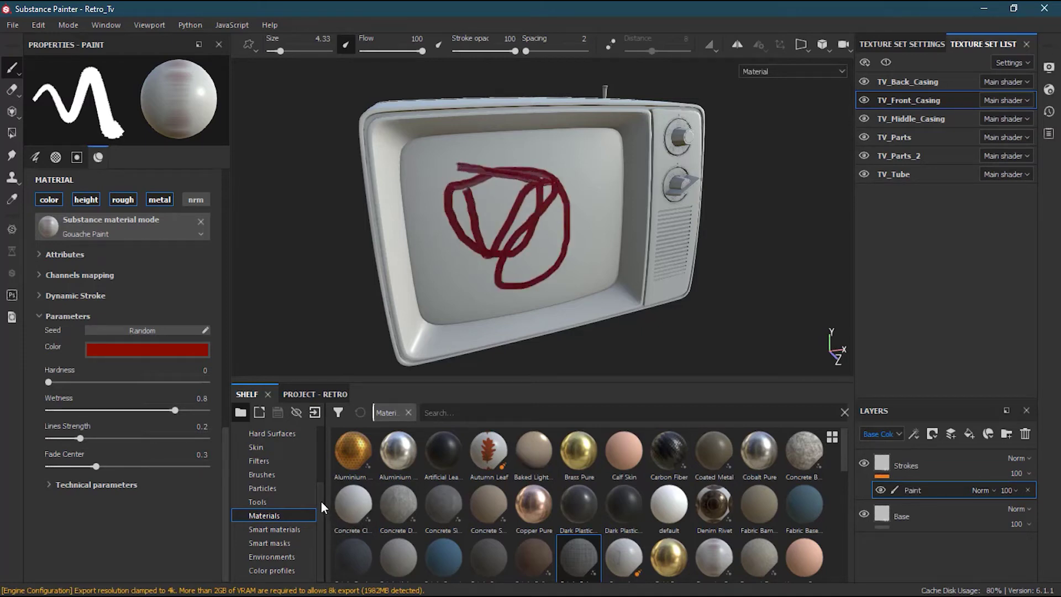
pyautogui.scroll(4, 320, 499)
pyautogui.scroll(2, 319, 466)
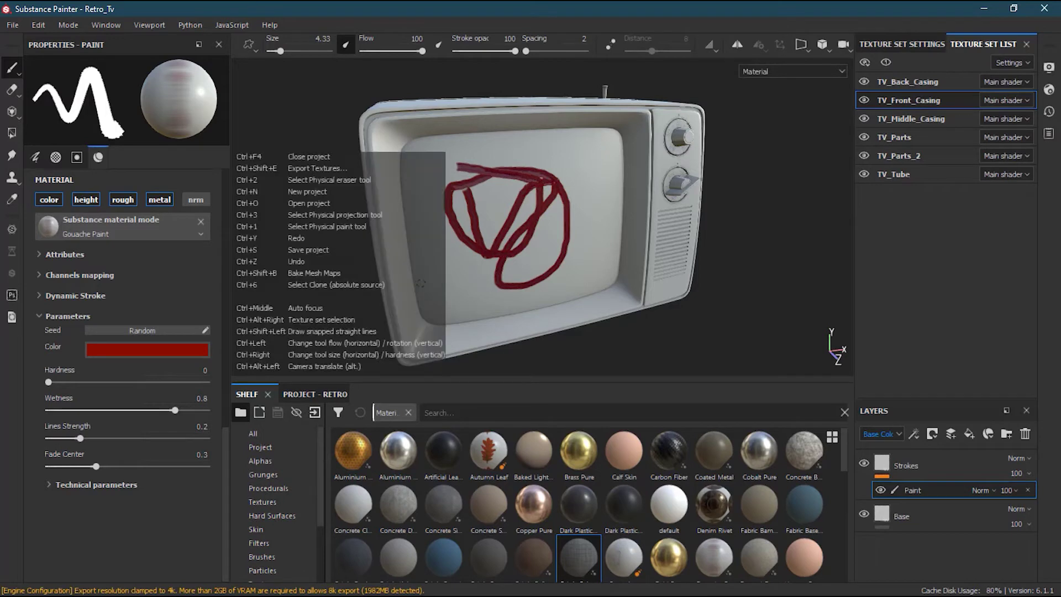
pyautogui.hotkey('ctrl', 'z')
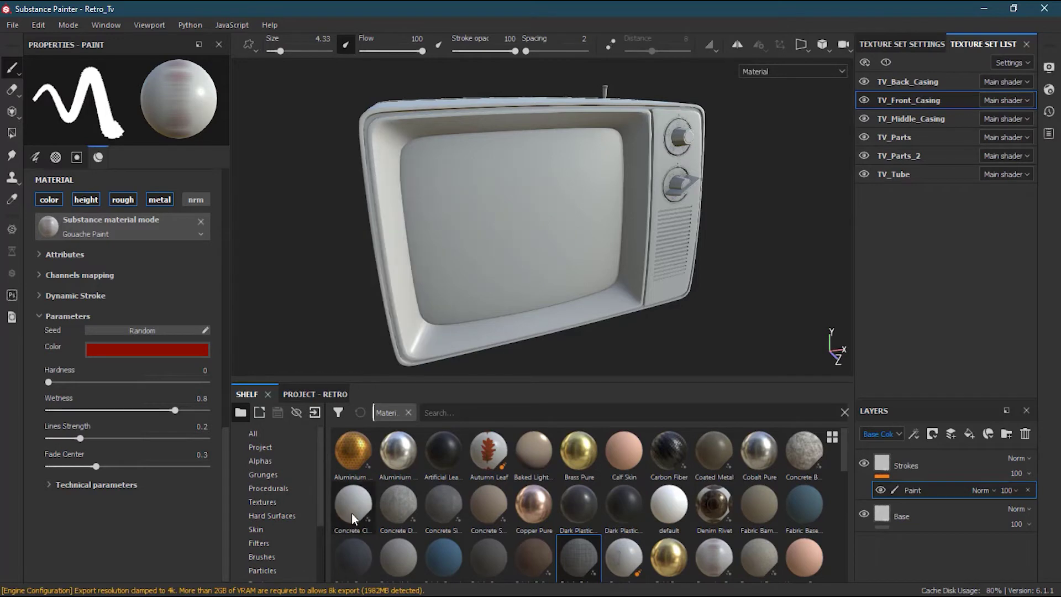
pyautogui.click(283, 556)
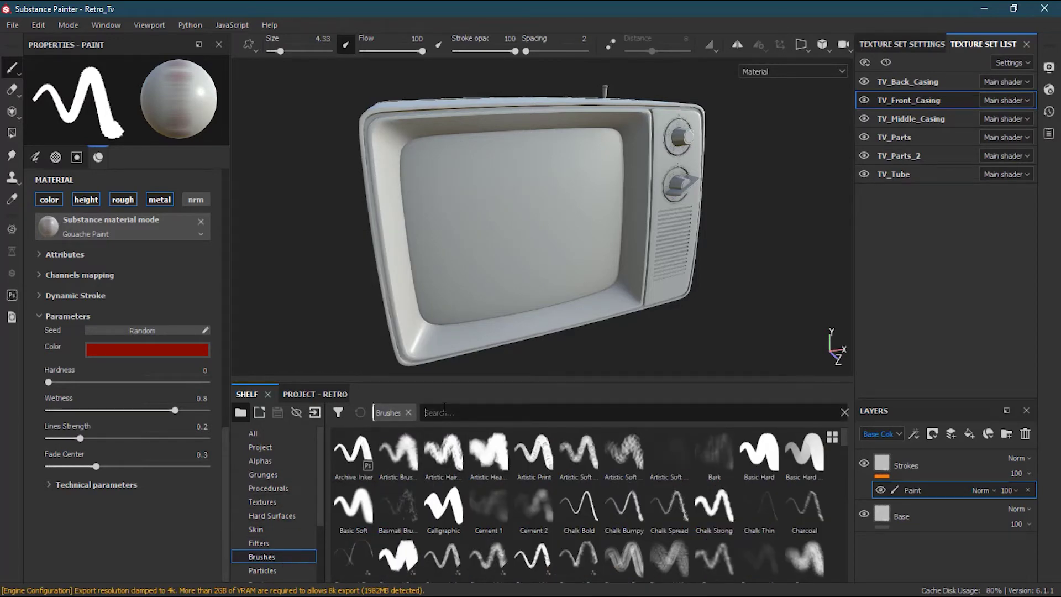
# Choose the Basic Soft brush and set its paint color to dark red.
pyautogui.click(365, 506)
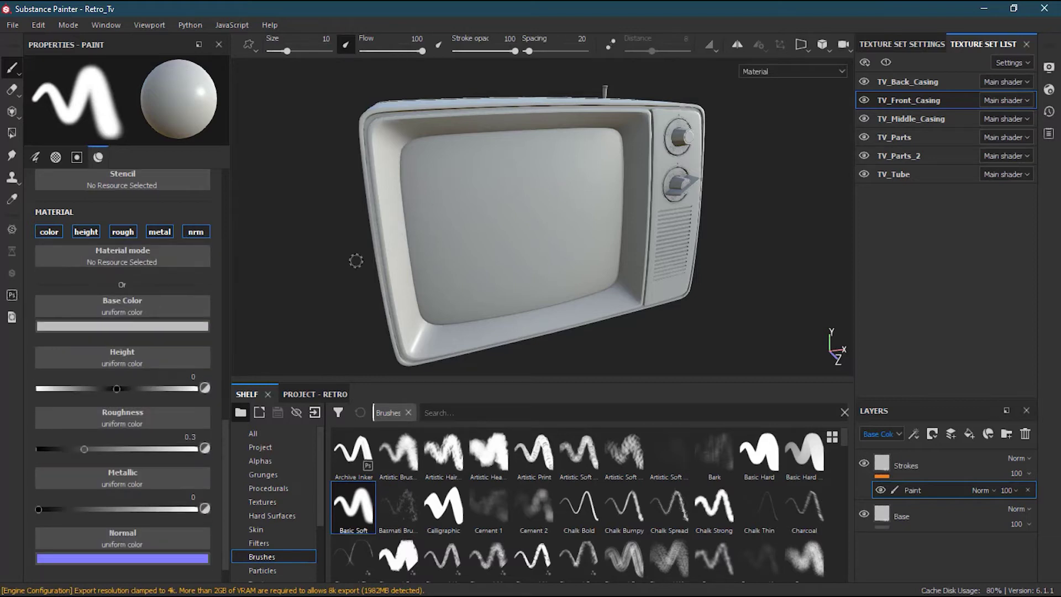
pyautogui.scroll(3, 455, 195)
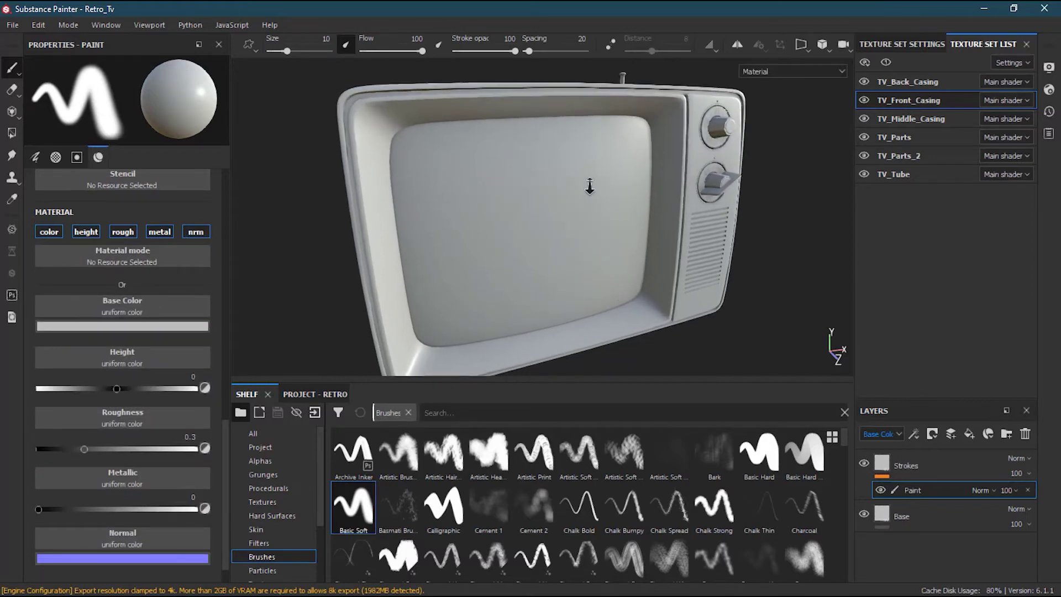
pyautogui.click(174, 327)
pyautogui.moveTo(266, 379); pyautogui.dragTo(279, 390)
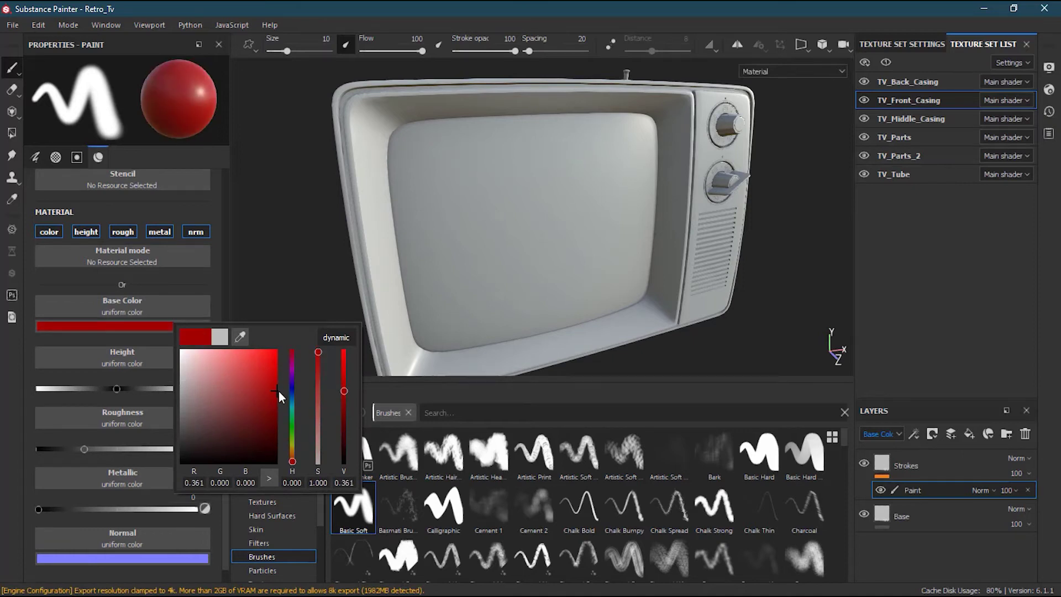
# Paint red strokes on the screen, undo the extra two, and repaint an L-shaped stroke.
pyautogui.moveTo(445, 178)
pyautogui.mouseDown()
pyautogui.moveTo(591, 237)
pyautogui.moveTo(521, 259)
pyautogui.moveTo(429, 252)
pyautogui.moveTo(519, 306)
pyautogui.moveTo(545, 201)
pyautogui.moveTo(532, 154)
pyautogui.moveTo(548, 243)
pyautogui.mouseUp()
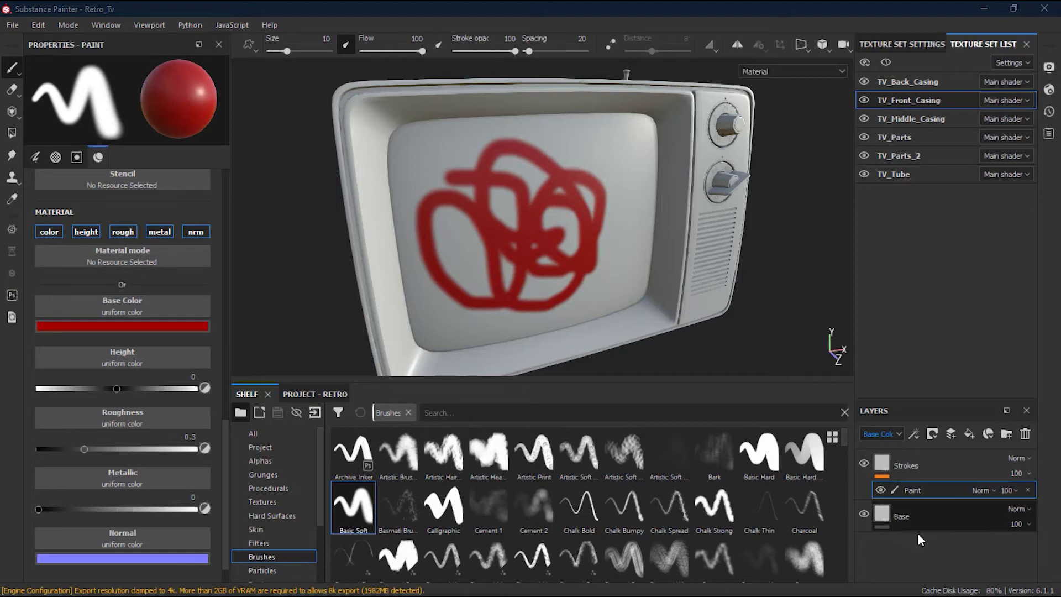
pyautogui.moveTo(608, 151); pyautogui.dragTo(597, 300)
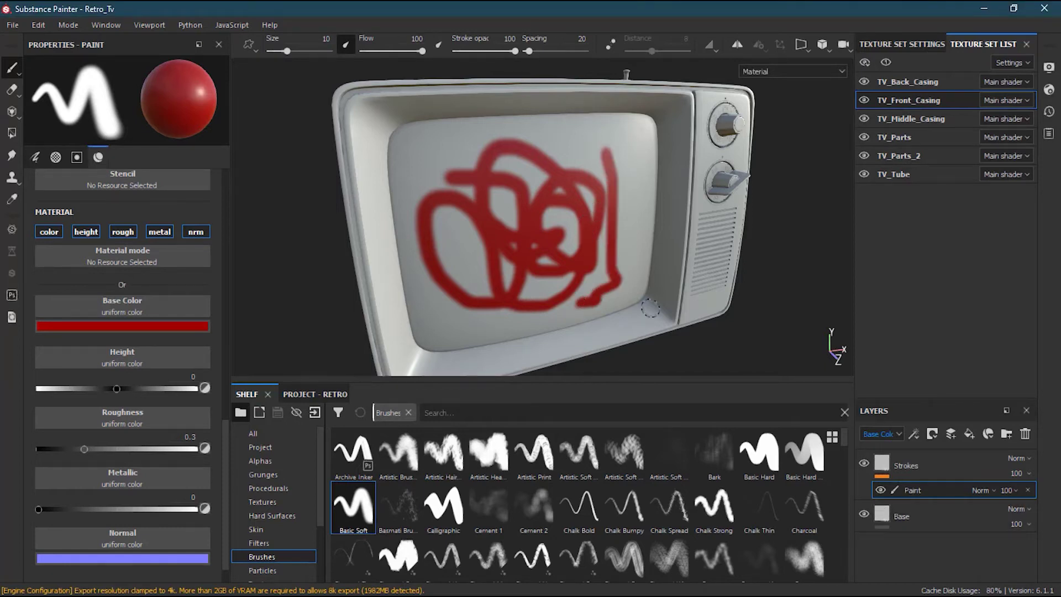
pyautogui.hotkey('ctrl', 'z')
pyautogui.hotkey('ctrl', 'z')
pyautogui.moveTo(442, 183)
pyautogui.mouseDown()
pyautogui.moveTo(523, 315)
pyautogui.moveTo(622, 296)
pyautogui.moveTo(612, 143)
pyautogui.moveTo(443, 183)
pyautogui.mouseUp()
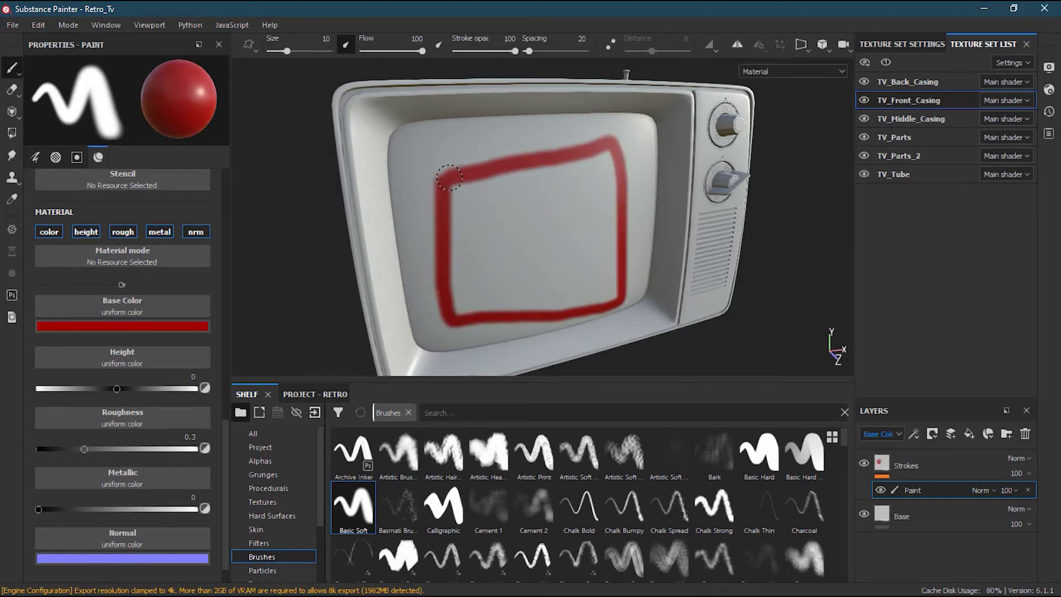
# Add a second paint effect to Strokes and paint a circle inside the red rectangle.
pyautogui.rightClick(923, 486)
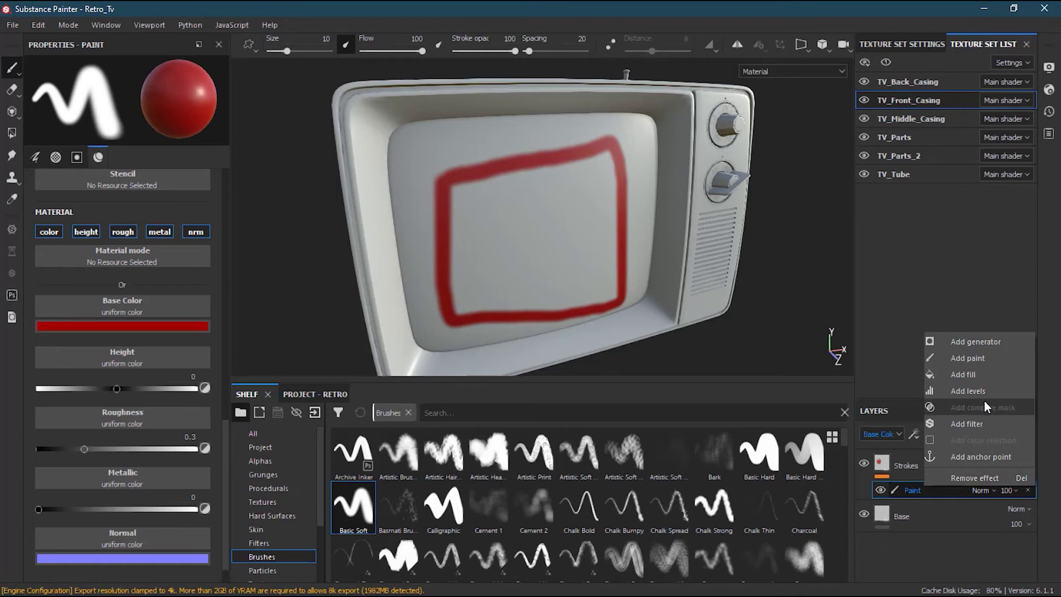
pyautogui.click(986, 359)
pyautogui.moveTo(530, 208)
pyautogui.mouseDown()
pyautogui.moveTo(478, 266)
pyautogui.moveTo(582, 285)
pyautogui.moveTo(584, 203)
pyautogui.moveTo(525, 214)
pyautogui.mouseUp()
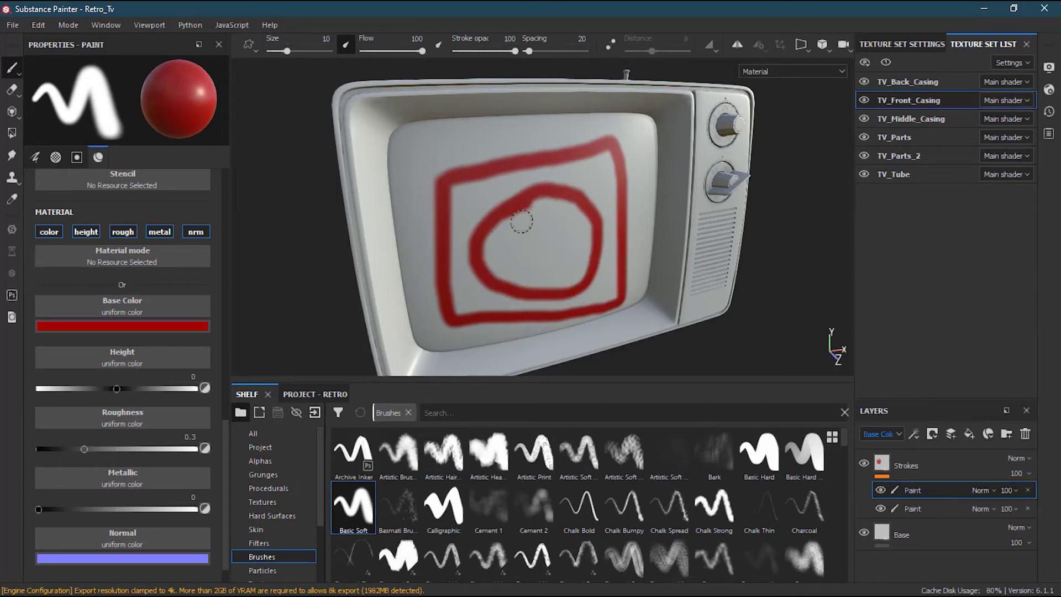
pyautogui.click(880, 490)
pyautogui.click(881, 489)
pyautogui.click(883, 508)
pyautogui.click(884, 506)
pyautogui.click(933, 512)
pyautogui.click(934, 489)
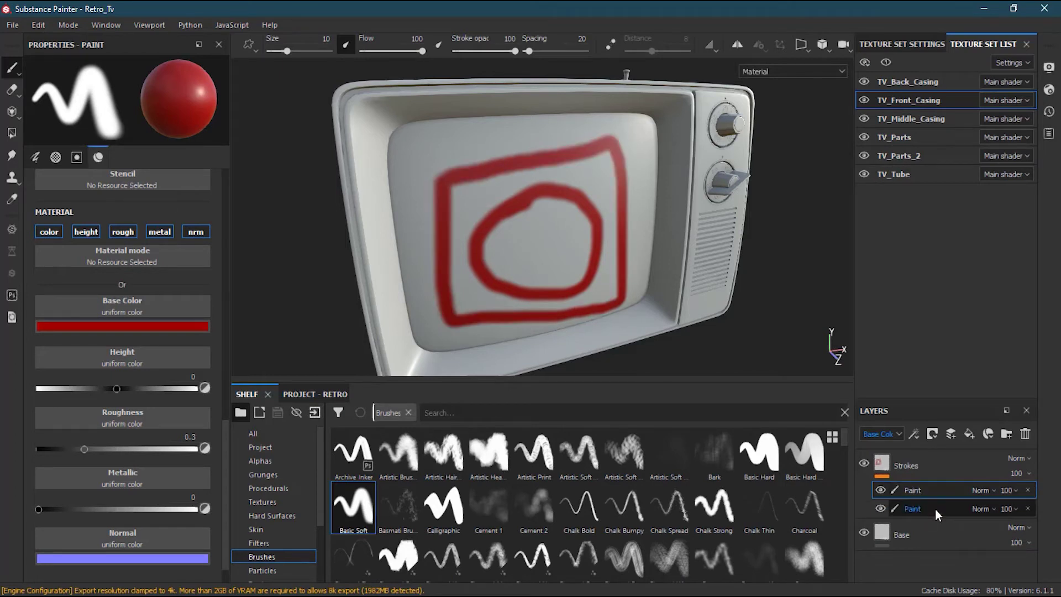
pyautogui.click(936, 509)
pyautogui.click(934, 489)
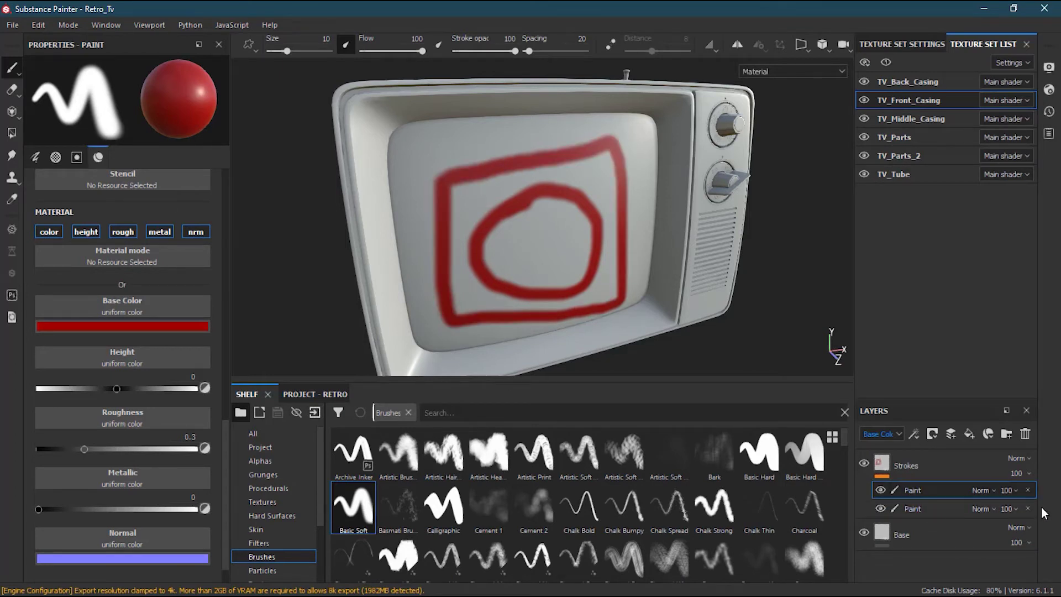
# Set the circle's paint effect to Linear burn blending at 33 opacity.
pyautogui.click(985, 491)
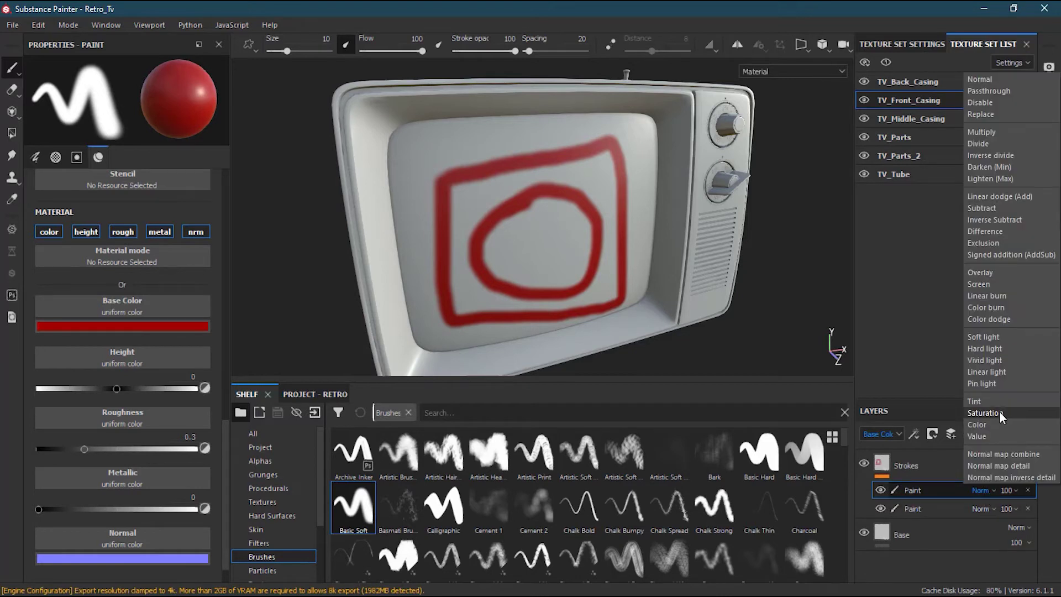
pyautogui.click(1002, 296)
pyautogui.click(1013, 490)
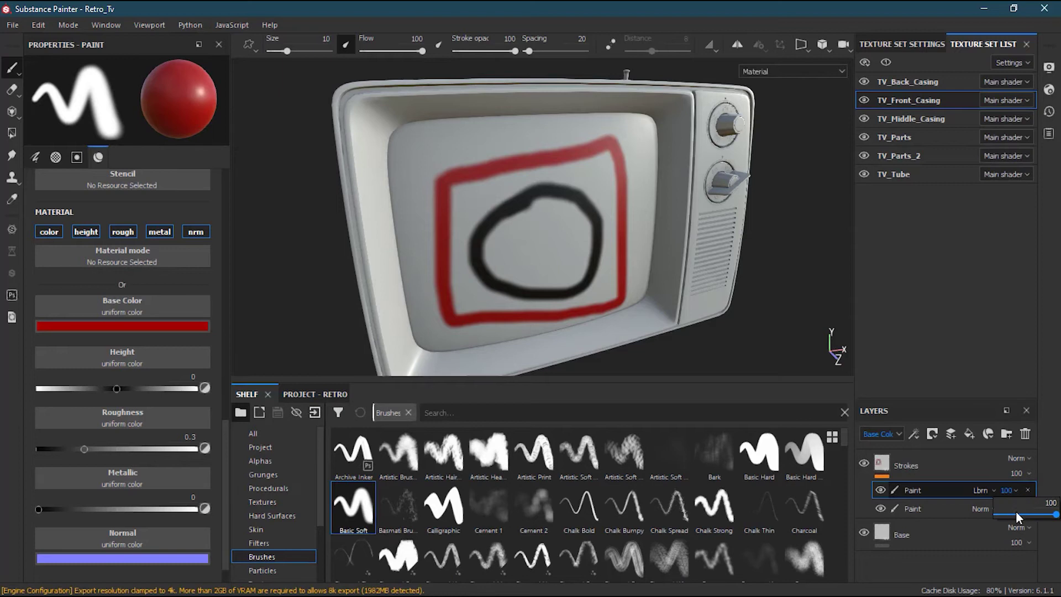
pyautogui.click(1016, 510)
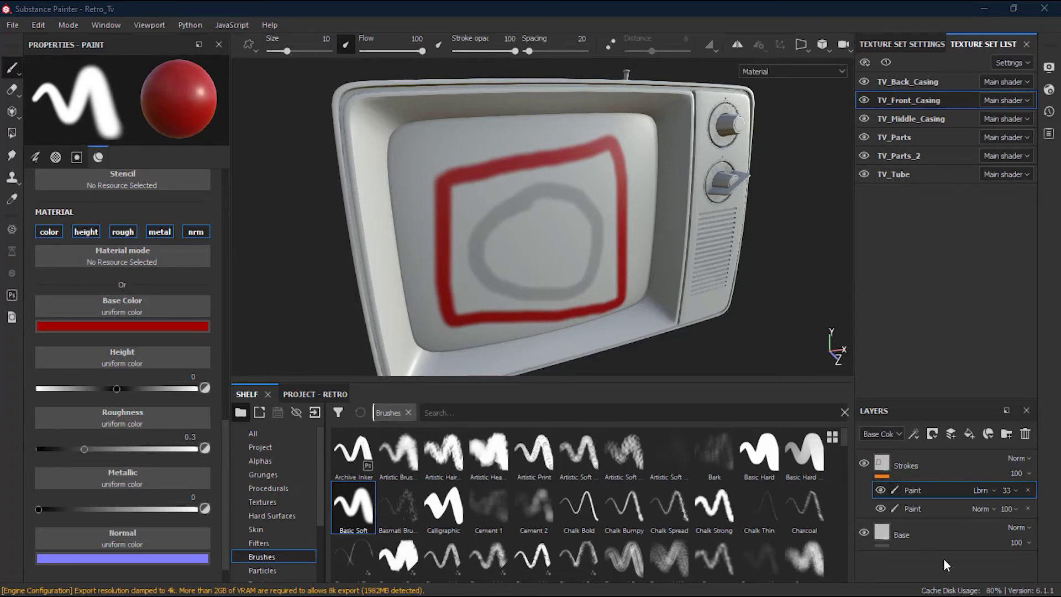
pyautogui.click(951, 467)
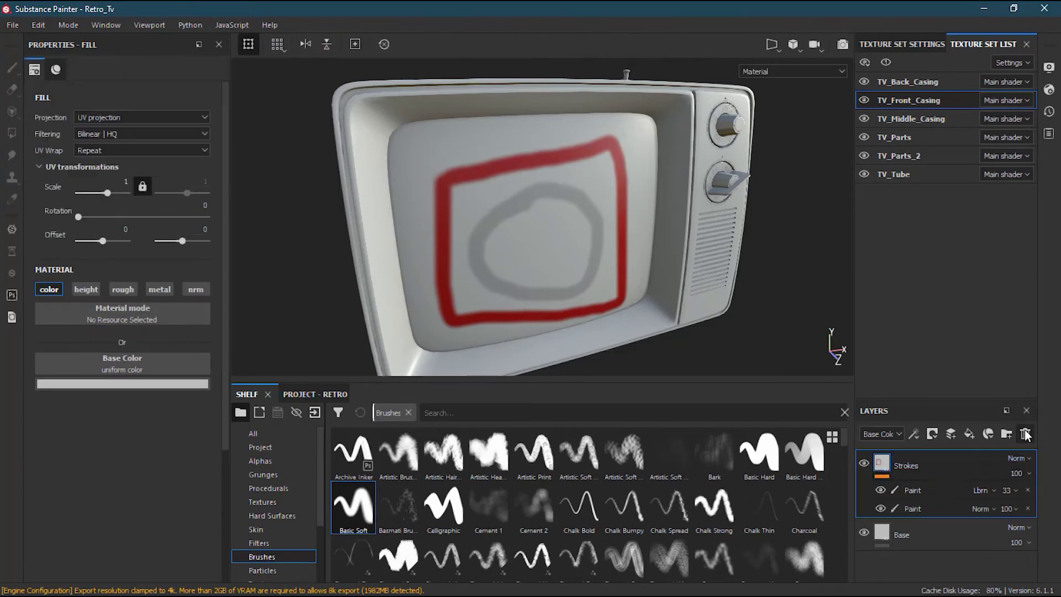
# Delete the Strokes group and add a new paint layer, Layer 1, holding a Fill effect.
pyautogui.click(1025, 431)
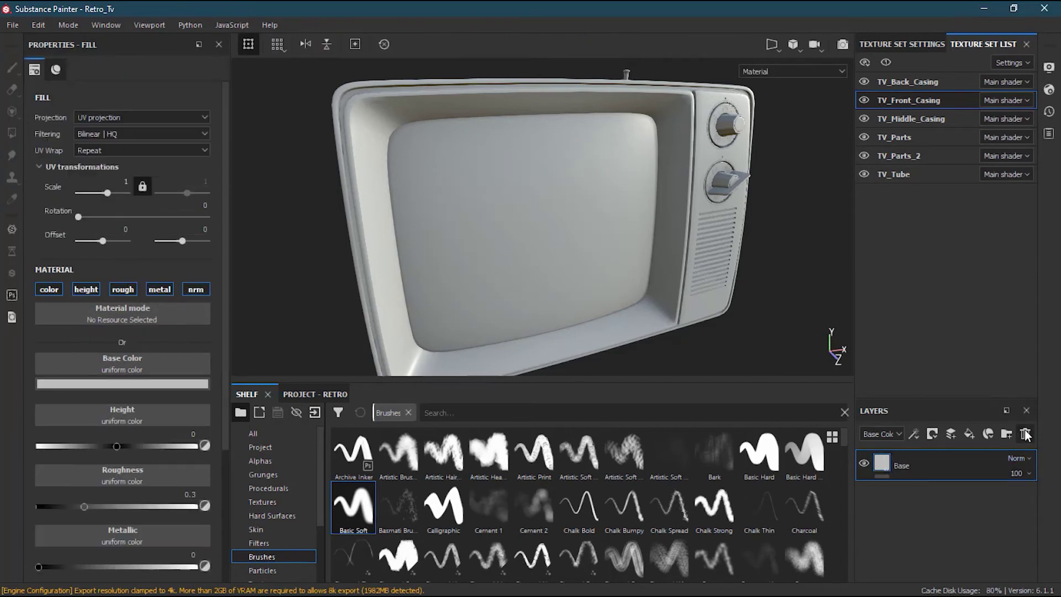
pyautogui.click(954, 431)
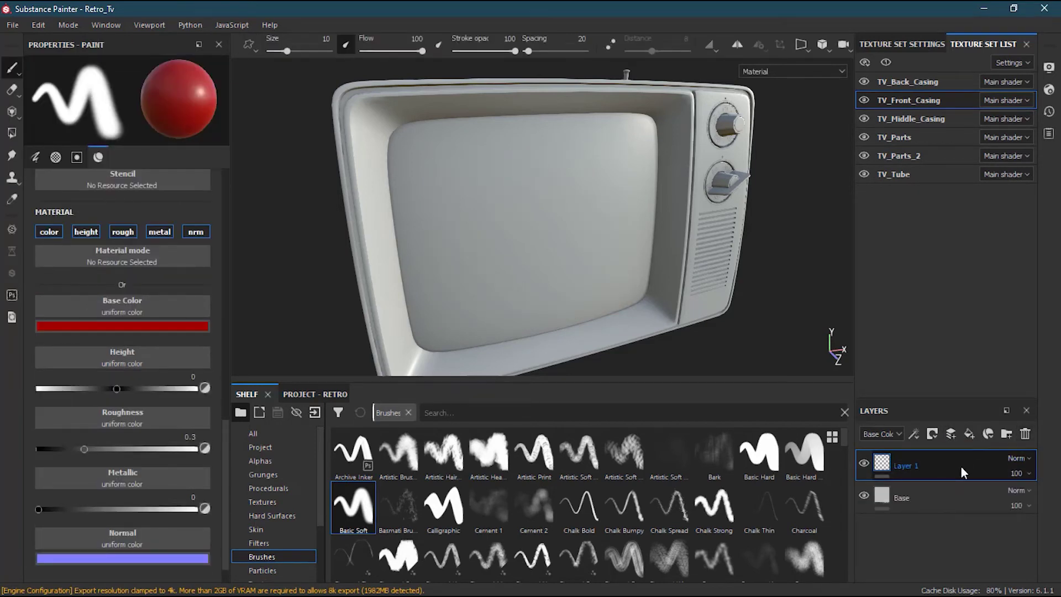
pyautogui.moveTo(429, 179)
pyautogui.mouseDown()
pyautogui.moveTo(535, 228)
pyautogui.moveTo(596, 179)
pyautogui.mouseUp()
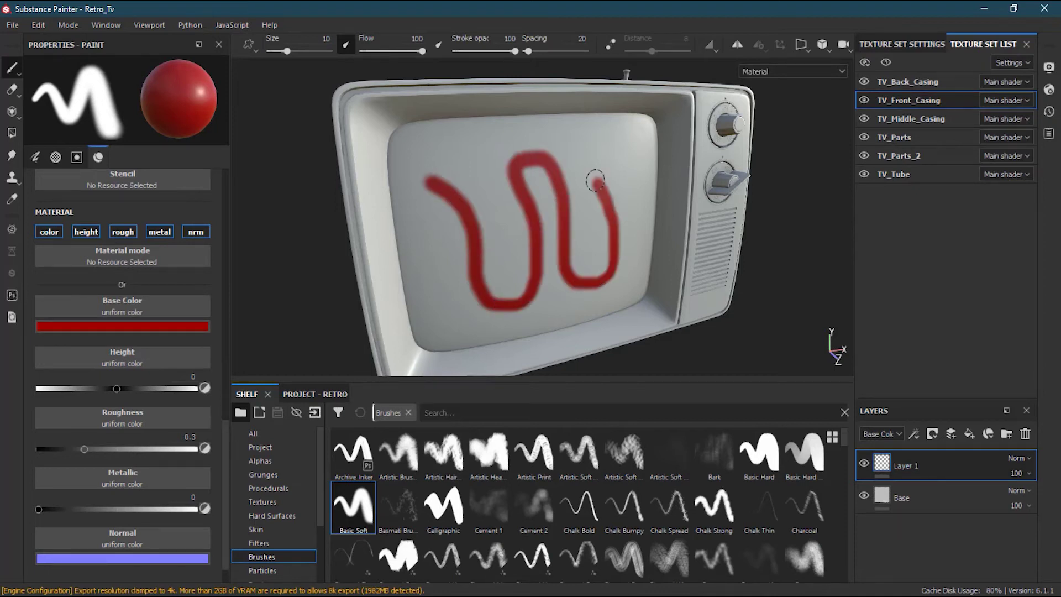
pyautogui.press('ctrl')
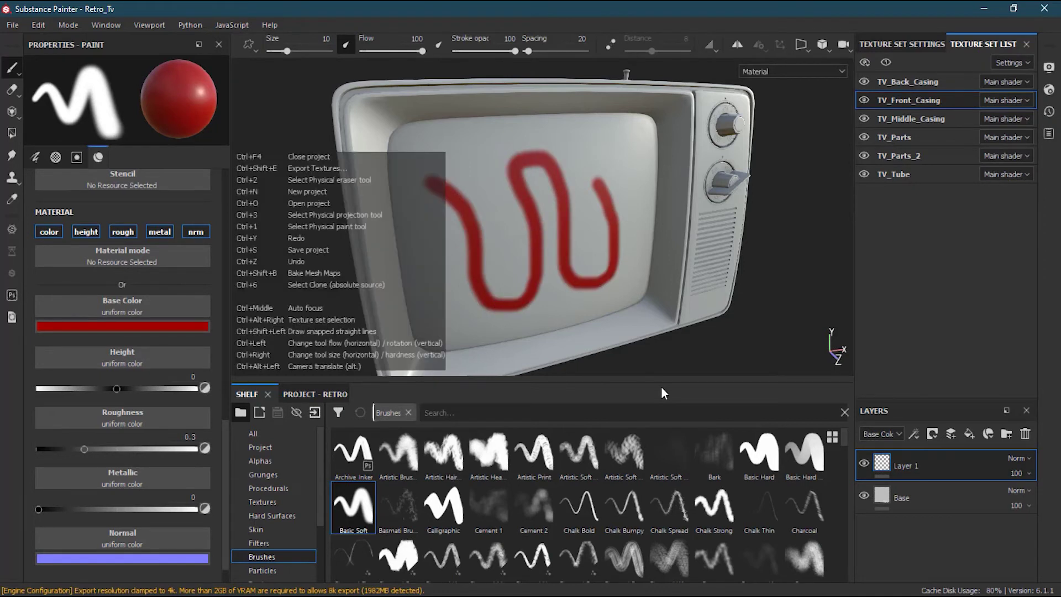
pyautogui.hotkey('ctrl', 'z')
pyautogui.click(914, 434)
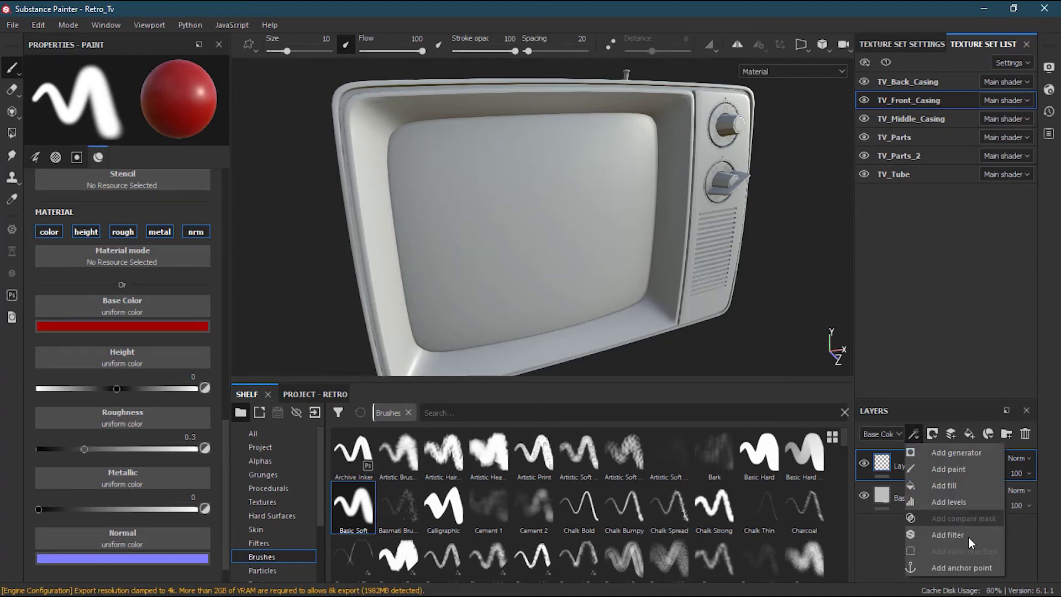
pyautogui.click(965, 484)
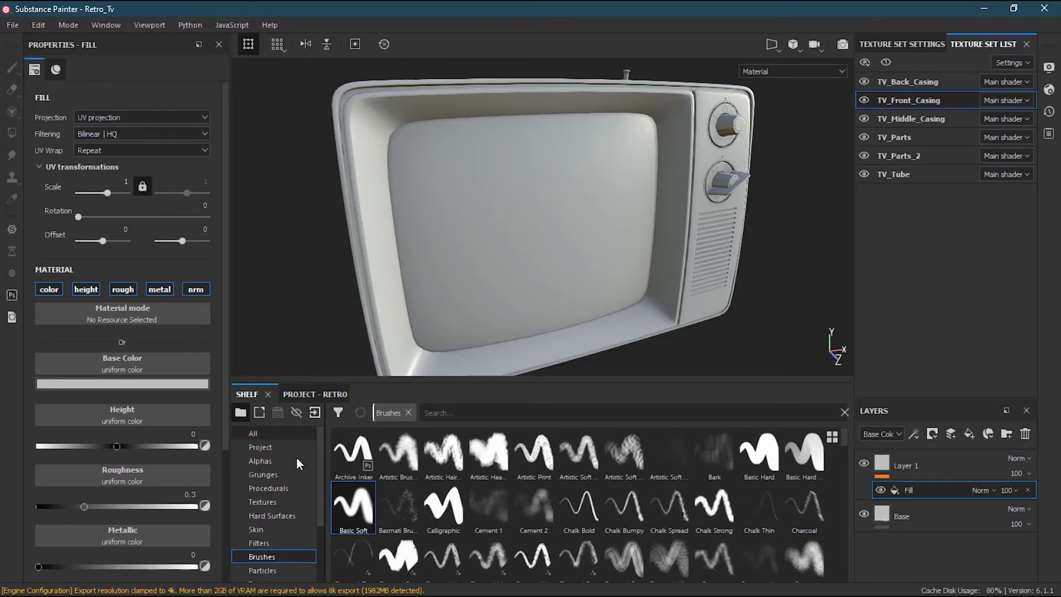
# Drop Brass Pure from Materials onto the mesh, then delete the extra layer it created.
pyautogui.moveTo(317, 490); pyautogui.dragTo(320, 546)
pyautogui.click(276, 515)
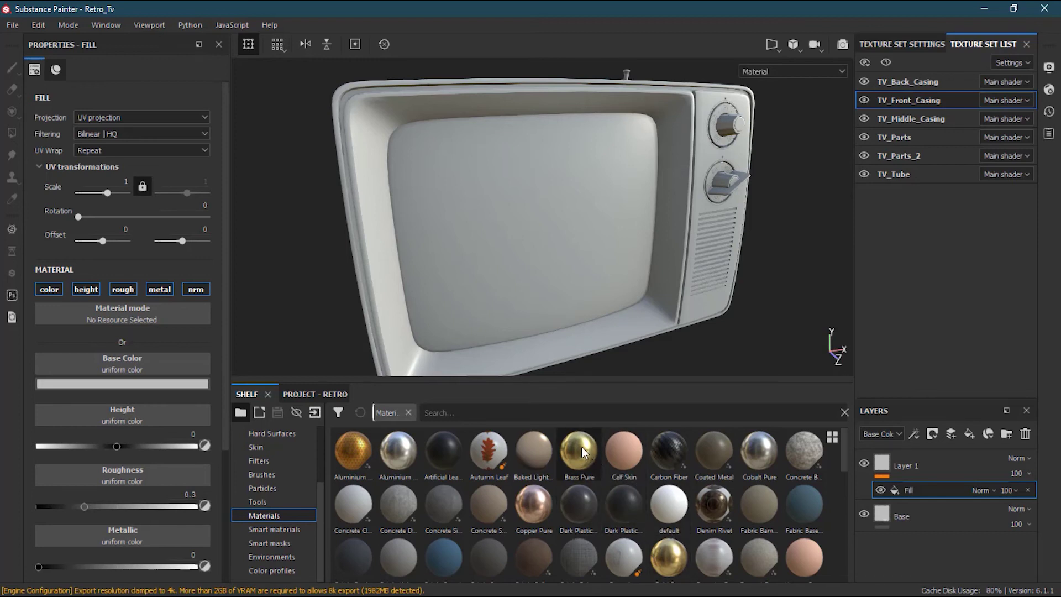
pyautogui.moveTo(582, 447)
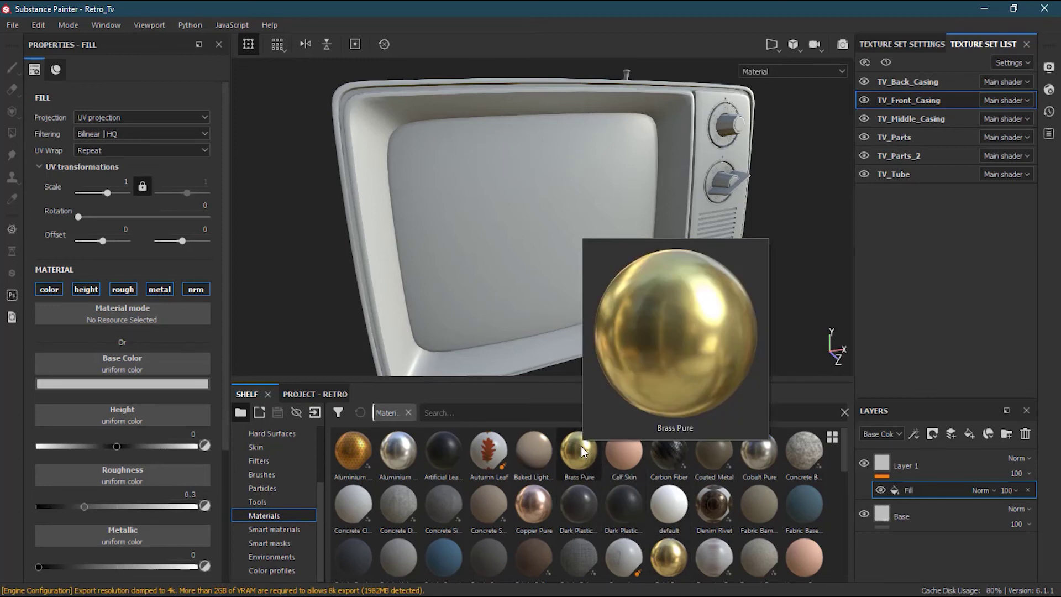
pyautogui.moveTo(588, 446); pyautogui.dragTo(479, 245)
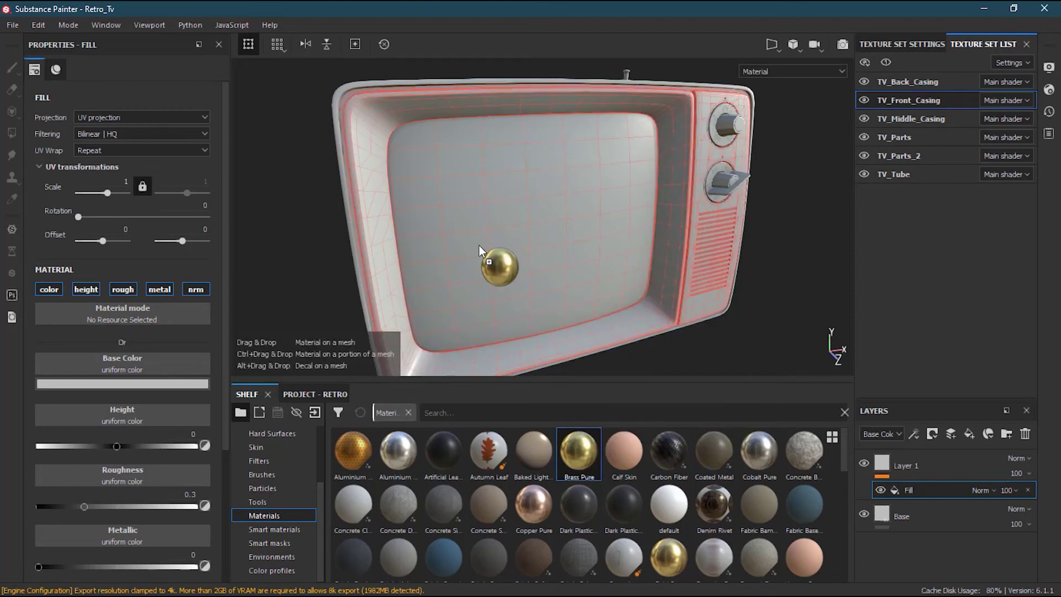
pyautogui.moveTo(479, 246); pyautogui.dragTo(479, 244)
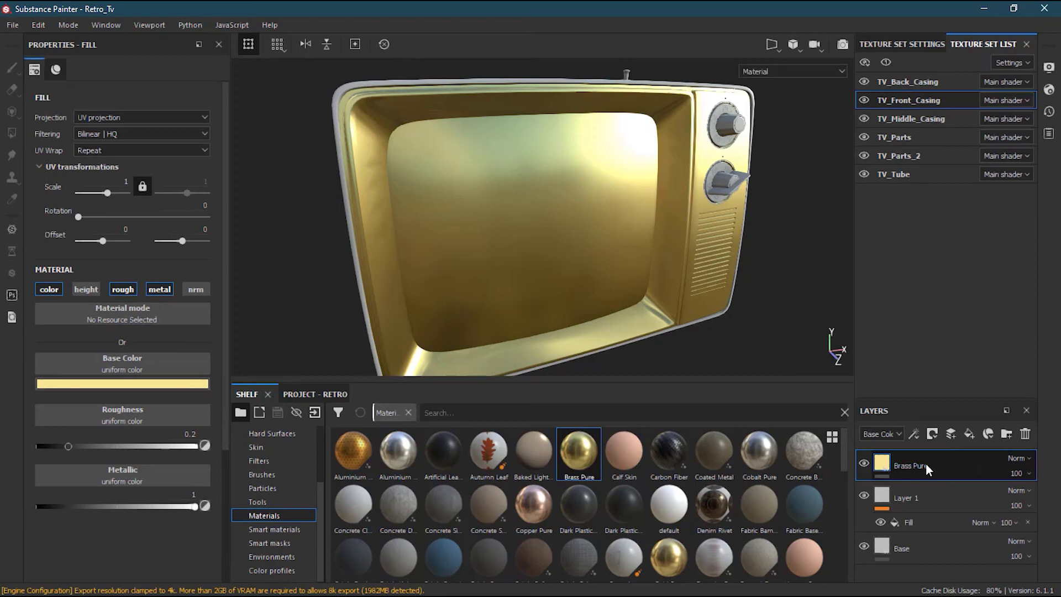
pyautogui.click(1023, 432)
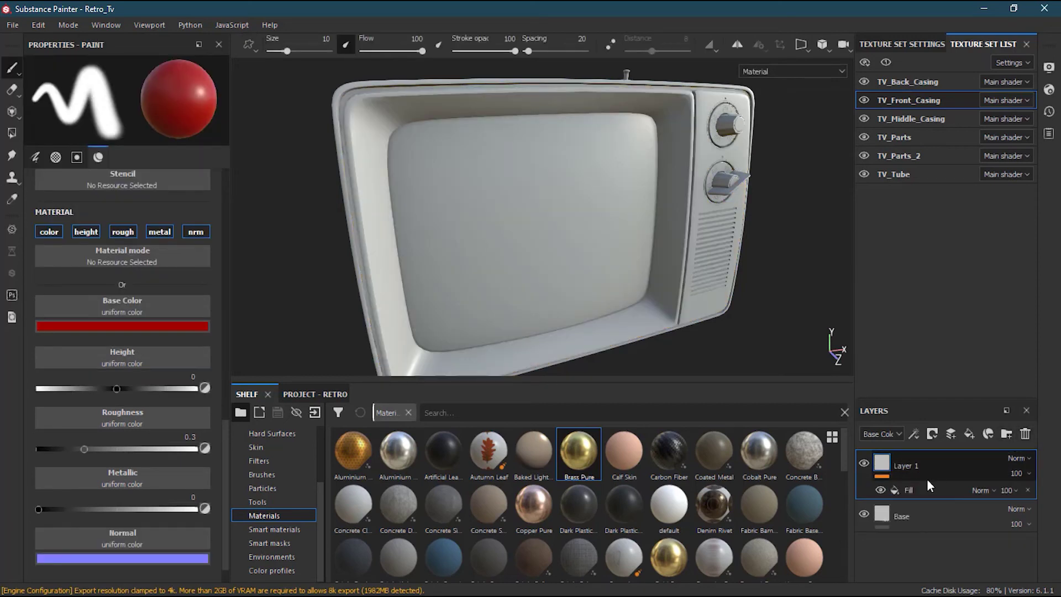
# Set Layer 1's fill effect material to Brass Pure and turn off the normal channel.
pyautogui.click(907, 492)
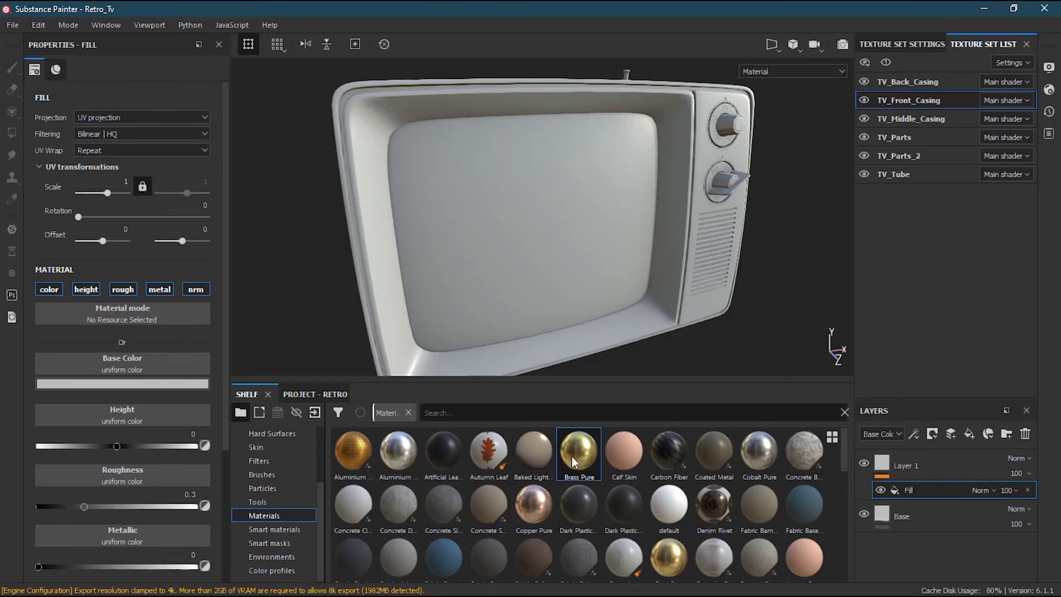
pyautogui.moveTo(584, 455); pyautogui.dragTo(168, 304)
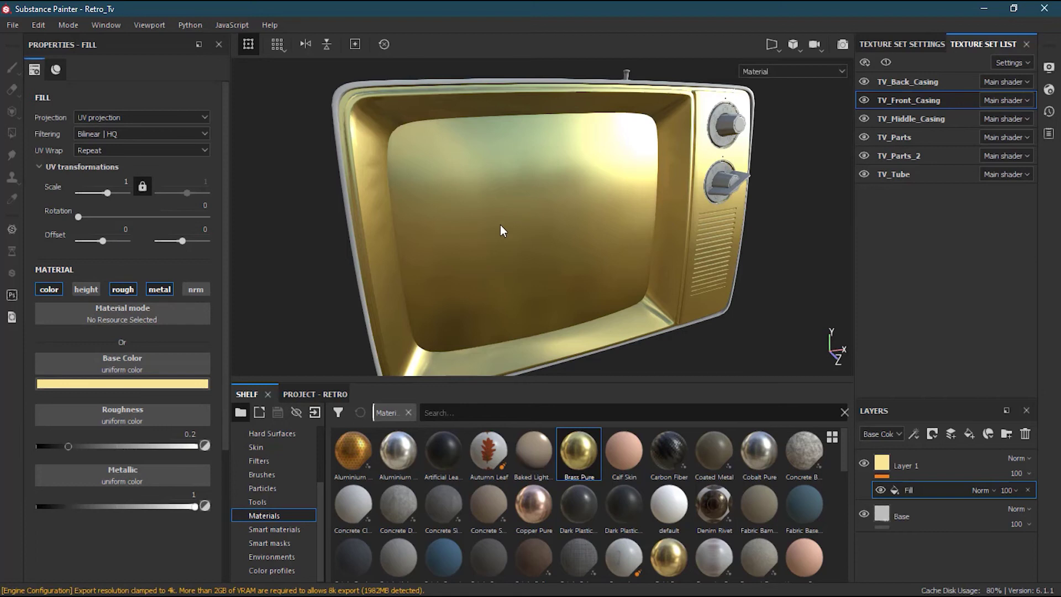
pyautogui.click(946, 470)
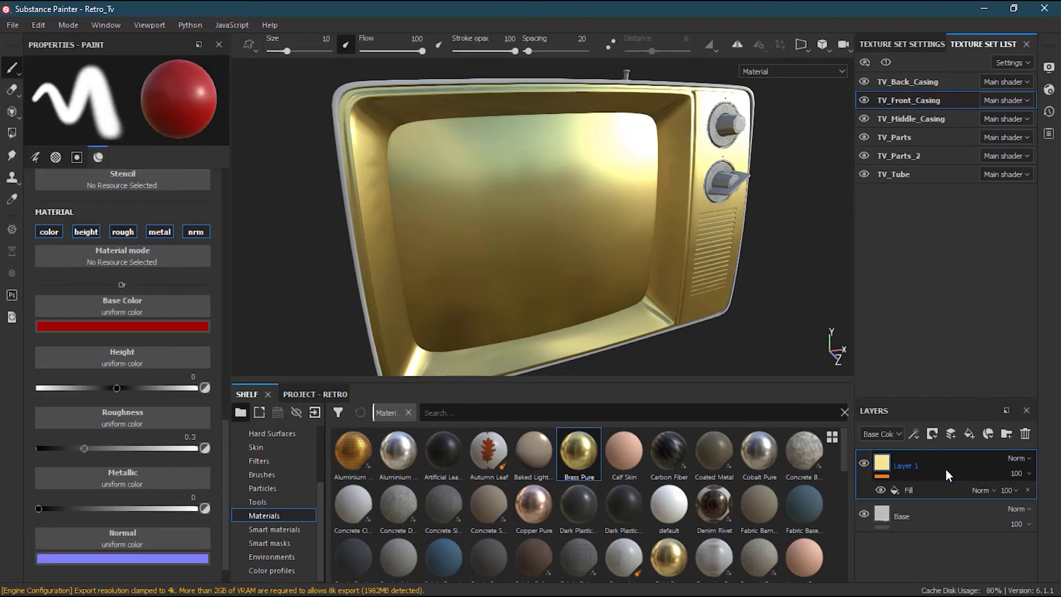
pyautogui.click(192, 233)
# Turn off the metallic, roughness and height channels so Layer 1 paints color only.
pyautogui.click(159, 233)
pyautogui.click(123, 233)
pyautogui.click(83, 231)
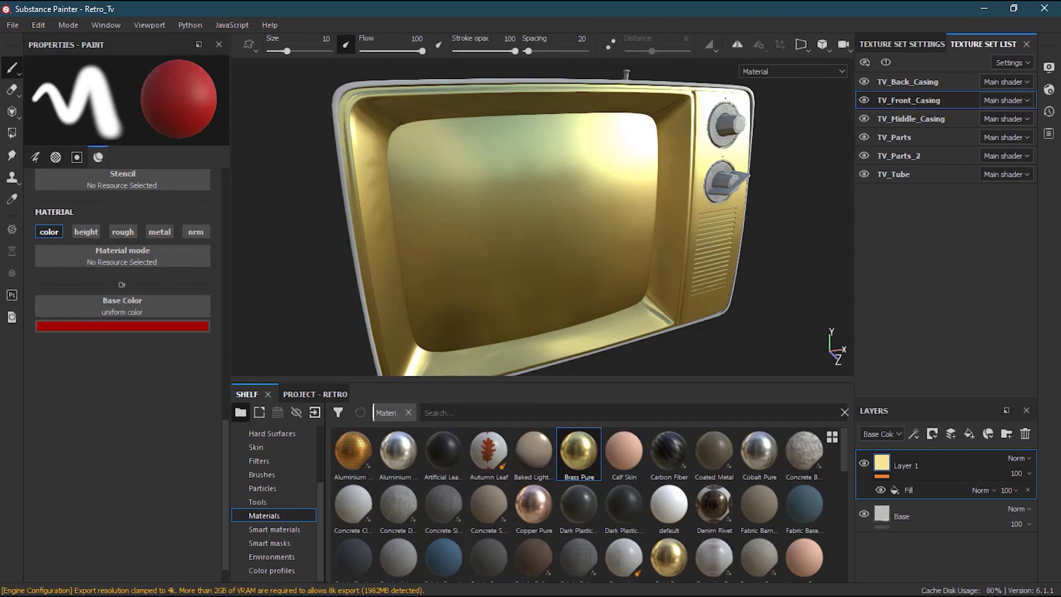
pyautogui.click(905, 472)
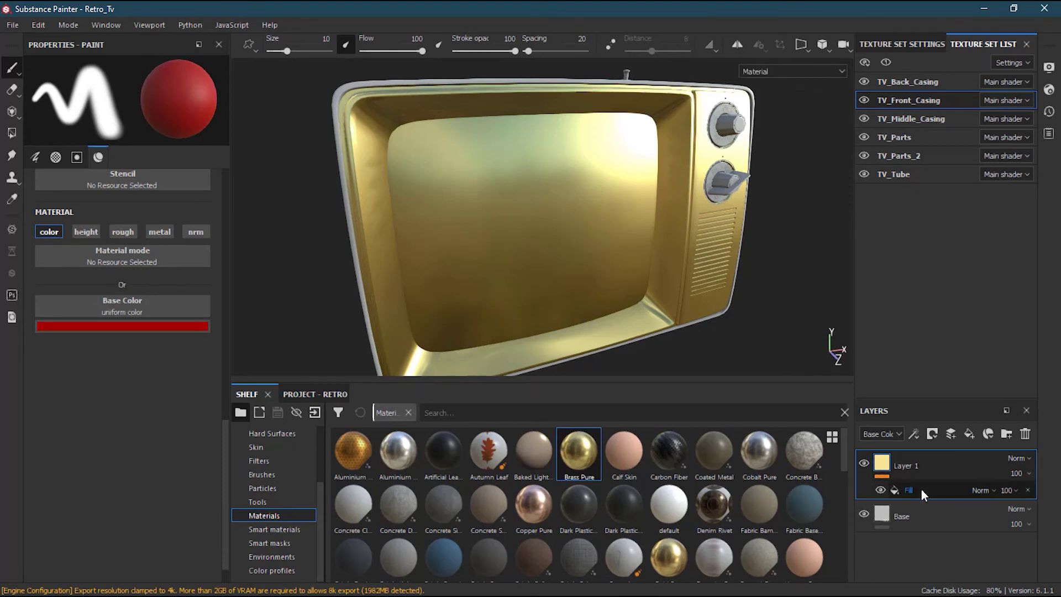
# Add a paint effect above the brass fill and draw red strokes across the screen.
pyautogui.click(913, 436)
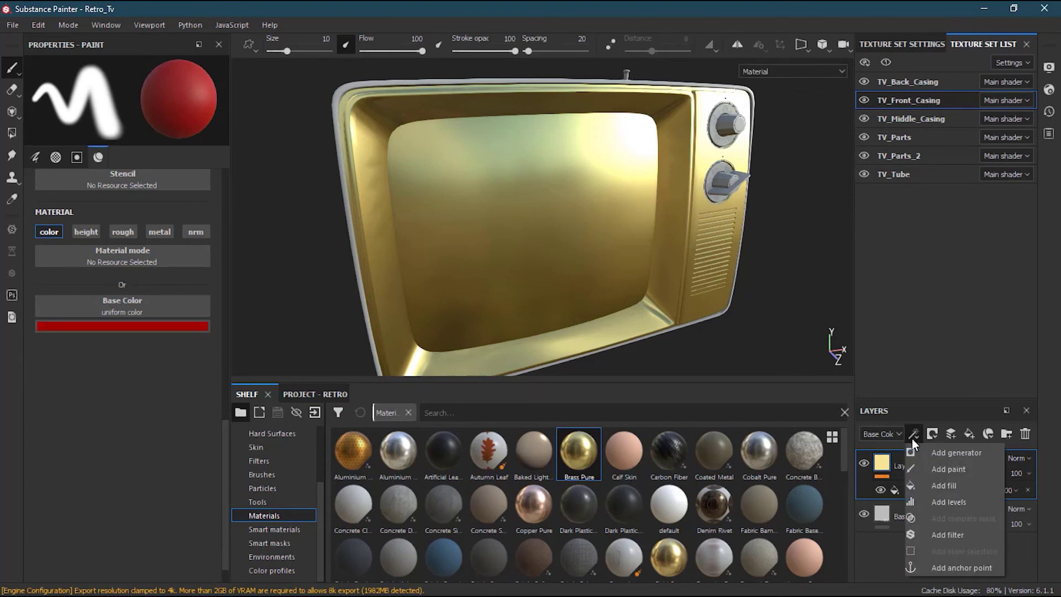
pyautogui.click(961, 469)
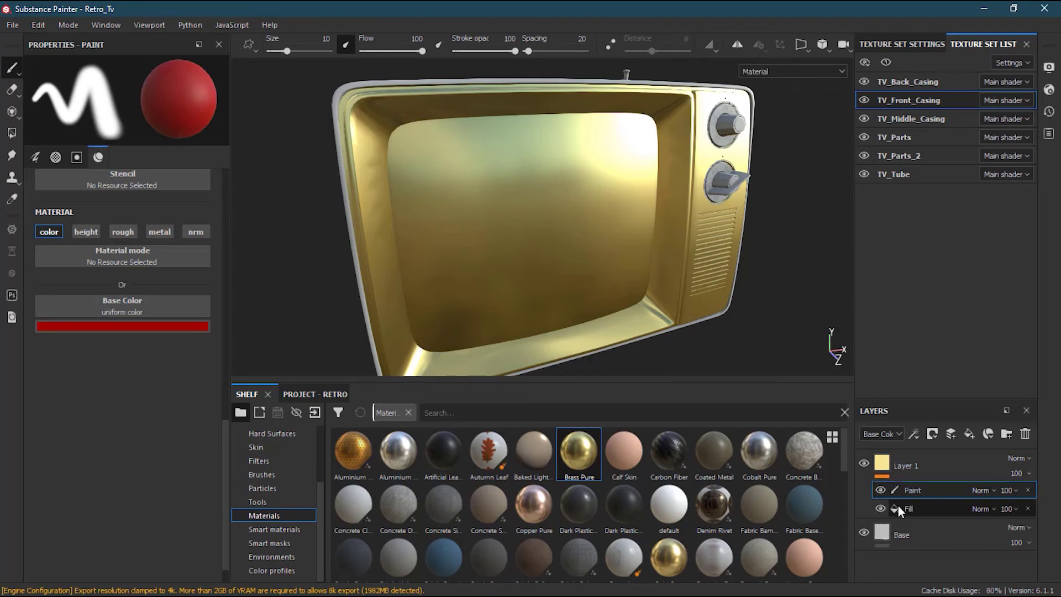
pyautogui.moveTo(460, 183)
pyautogui.mouseDown()
pyautogui.moveTo(525, 296)
pyautogui.moveTo(570, 189)
pyautogui.moveTo(516, 195)
pyautogui.moveTo(518, 251)
pyautogui.moveTo(441, 262)
pyautogui.moveTo(451, 319)
pyautogui.moveTo(480, 338)
pyautogui.moveTo(600, 320)
pyautogui.moveTo(592, 242)
pyautogui.moveTo(635, 194)
pyautogui.moveTo(541, 152)
pyautogui.moveTo(533, 131)
pyautogui.moveTo(450, 135)
pyautogui.moveTo(406, 181)
pyautogui.moveTo(427, 219)
pyautogui.moveTo(485, 172)
pyautogui.mouseUp()
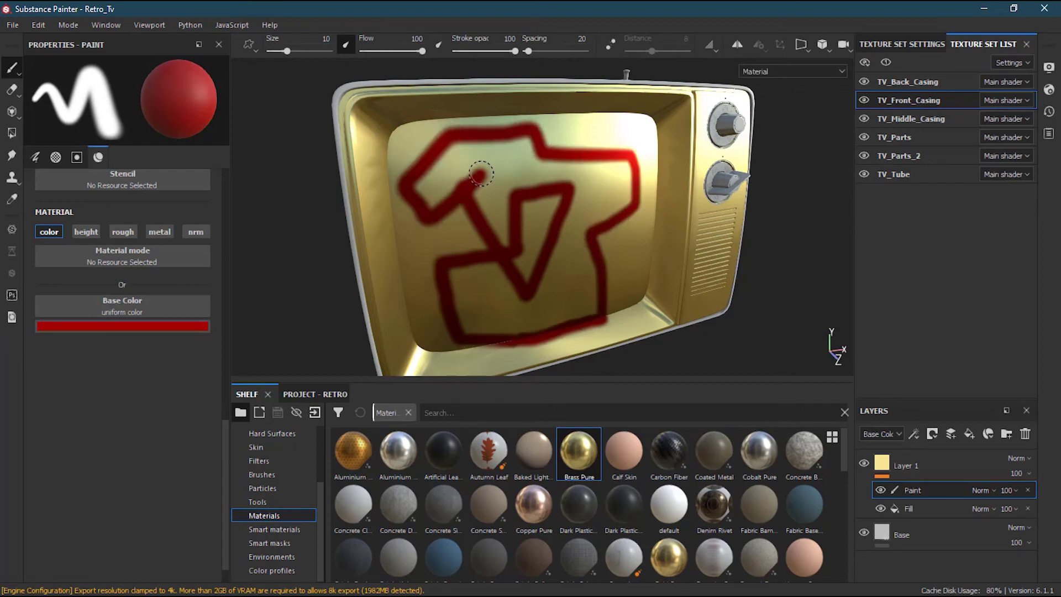
pyautogui.click(965, 460)
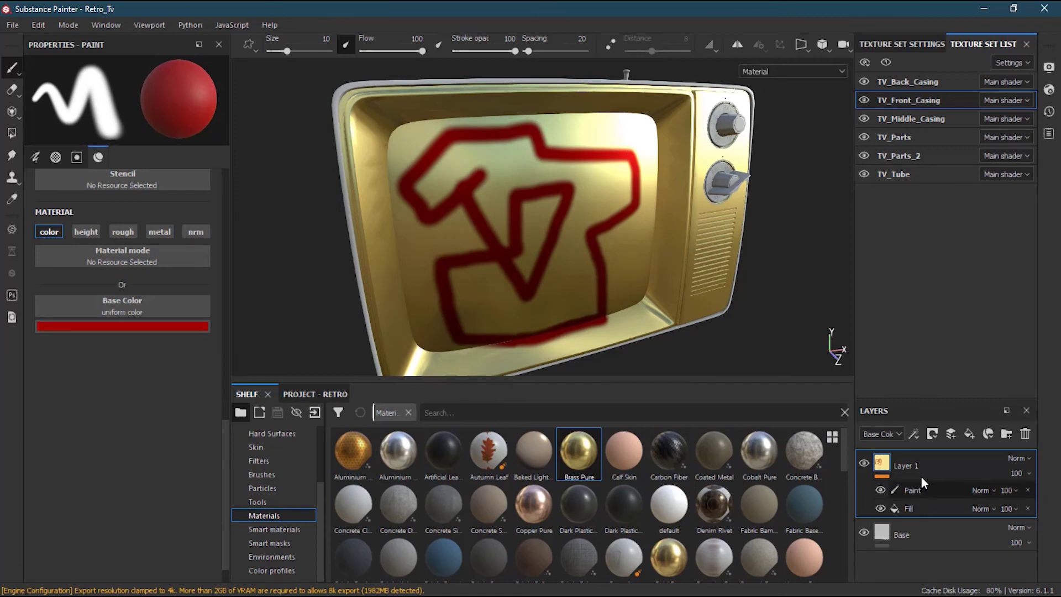